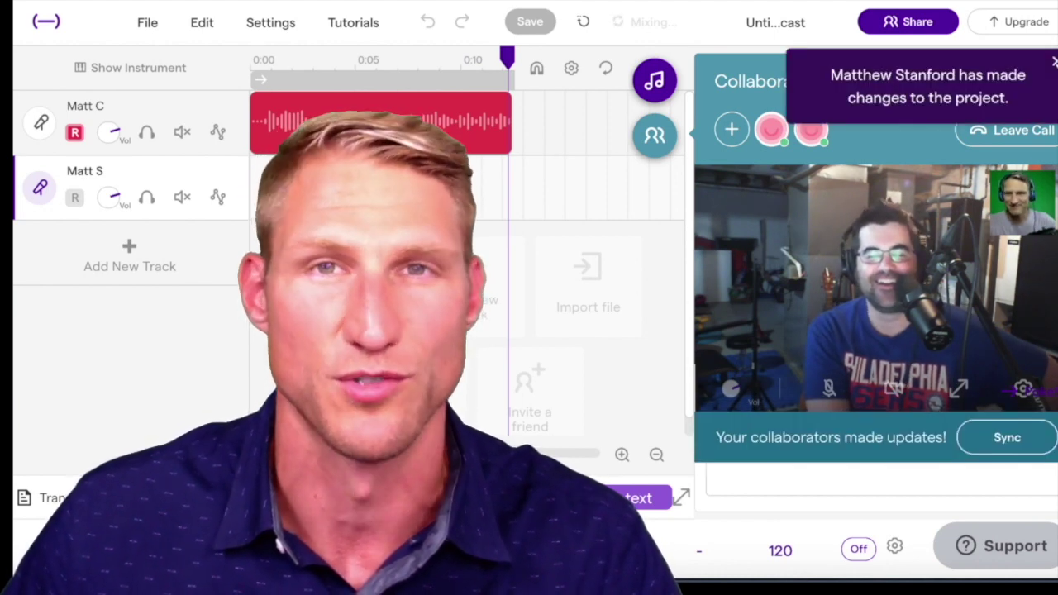
Sync the collaborator's latest changes, then select the invite code in the link and open it
{"action": "left_click", "coordinate": [1004, 438]}
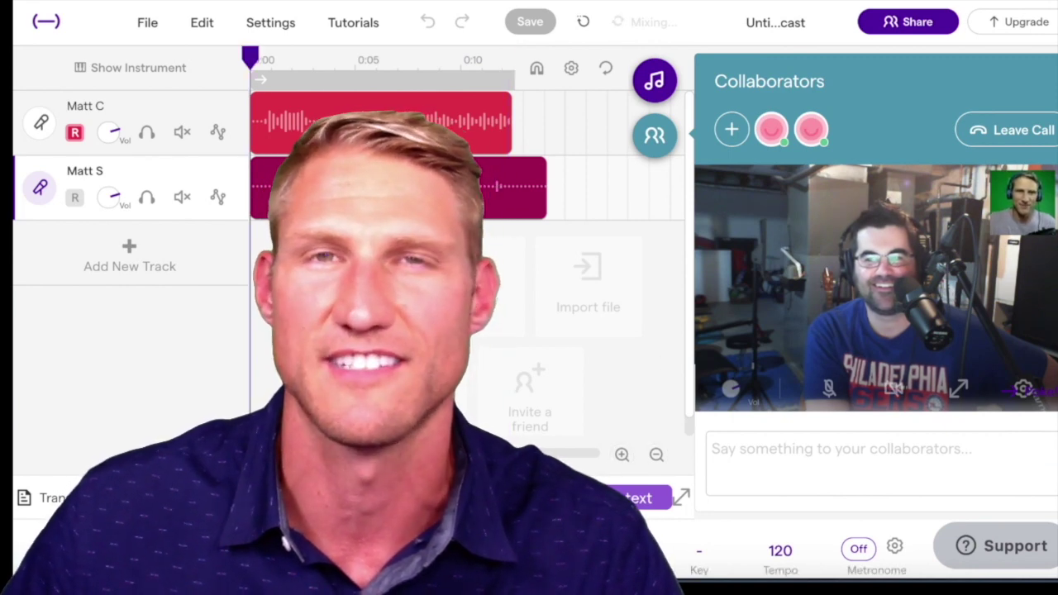
{"action": "key", "text": "Delete"}
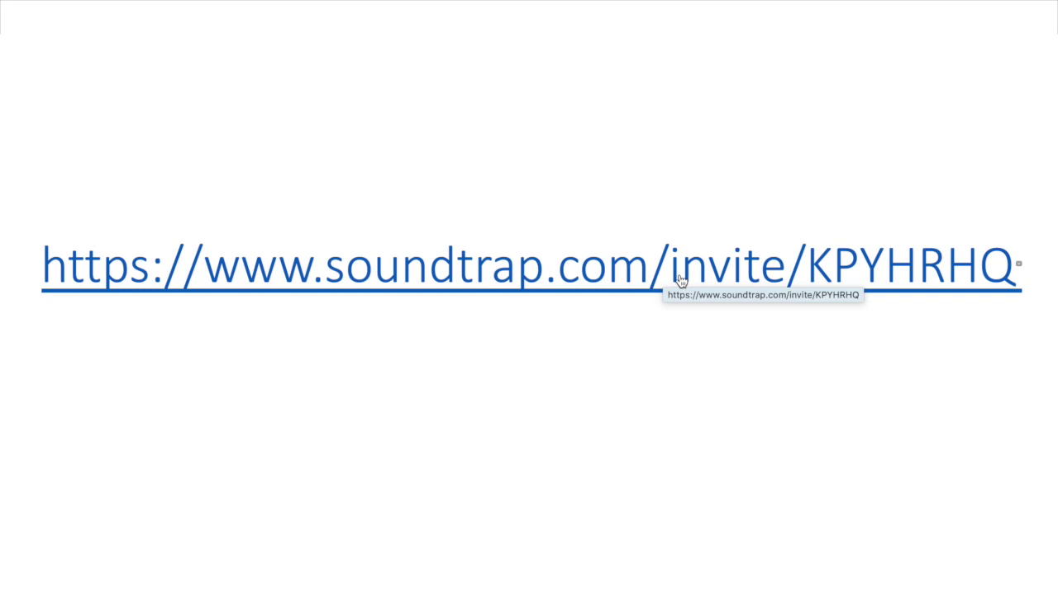
{"action": "left_click_drag", "start_coordinate": [1018, 269], "coordinate": [806, 269]}
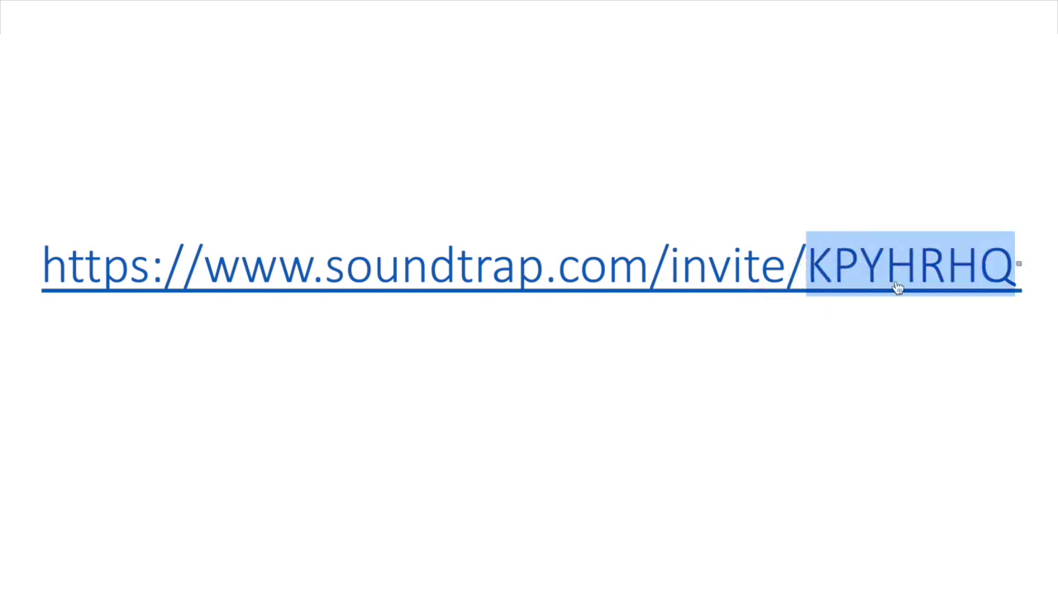
{"action": "left_click", "coordinate": [644, 284]}
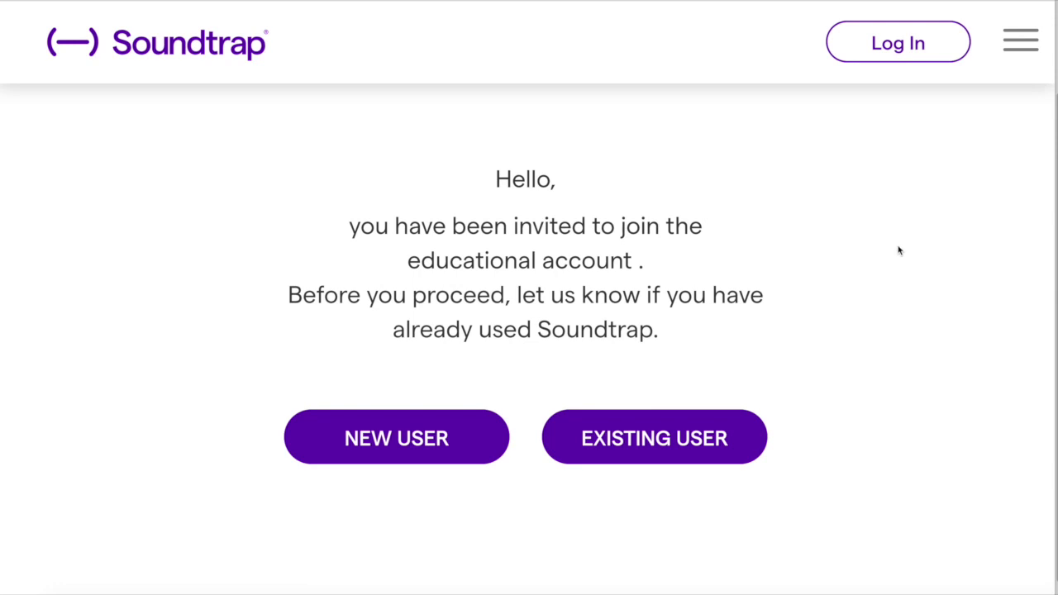
Sign up as a new user with Office 365, entering the account e-mail
{"action": "left_click", "coordinate": [375, 451]}
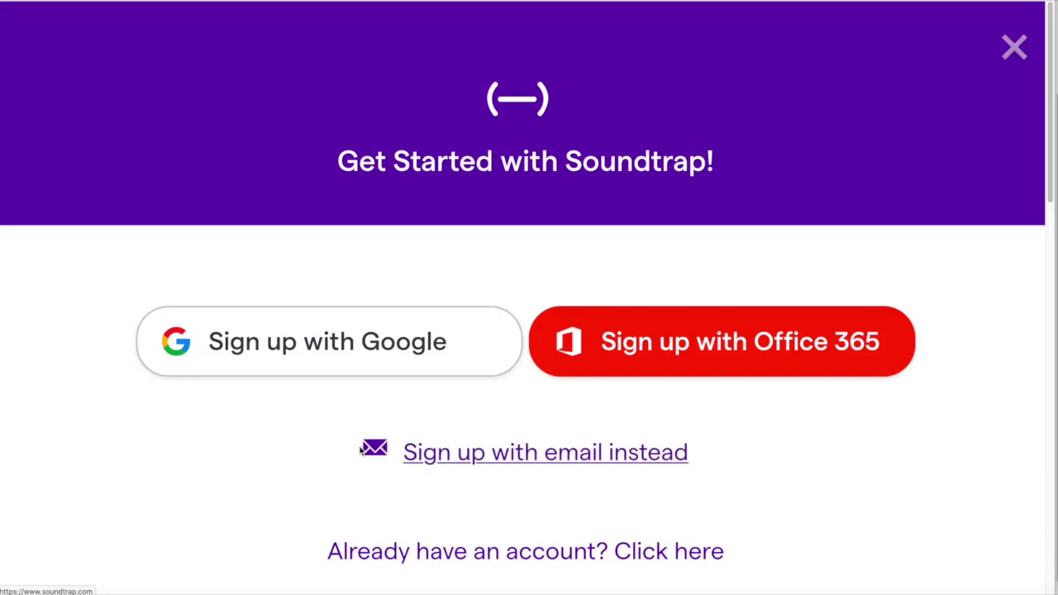
{"action": "left_click", "coordinate": [776, 353]}
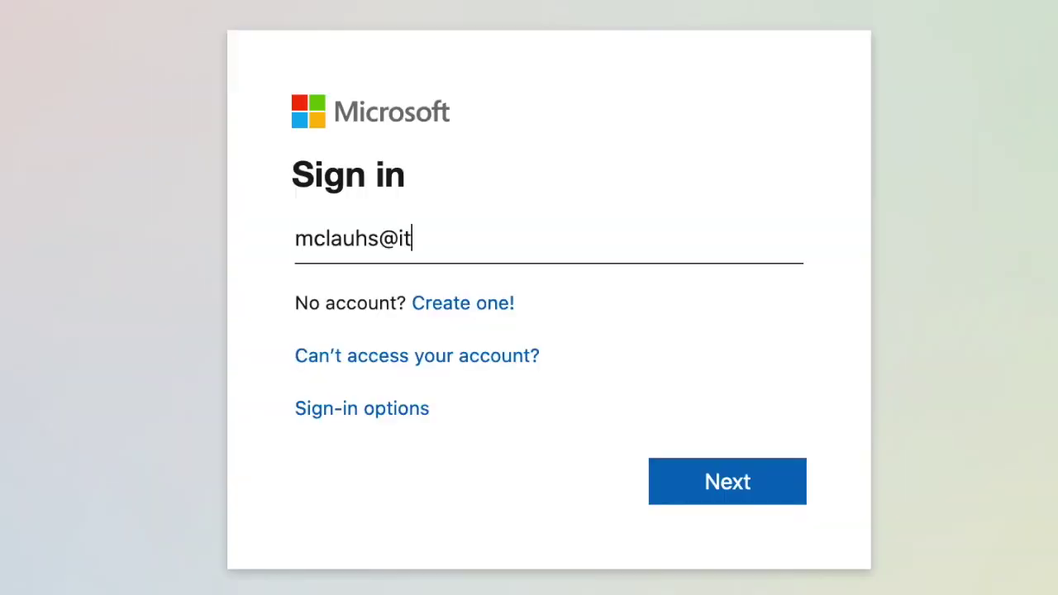
{"action": "type", "text": "haca.edu"}
{"action": "key", "text": "Return"}
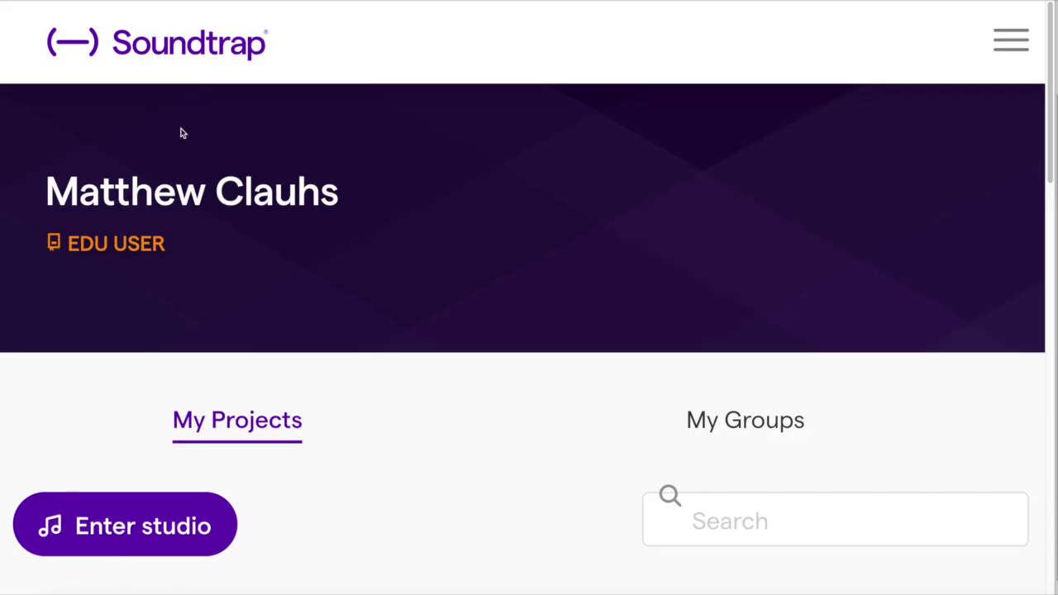
Check the account's groups under My Groups and enter the studio
{"action": "scroll", "coordinate": [687, 471], "scroll_direction": "down", "scroll_amount": 1}
{"action": "left_click", "coordinate": [739, 376]}
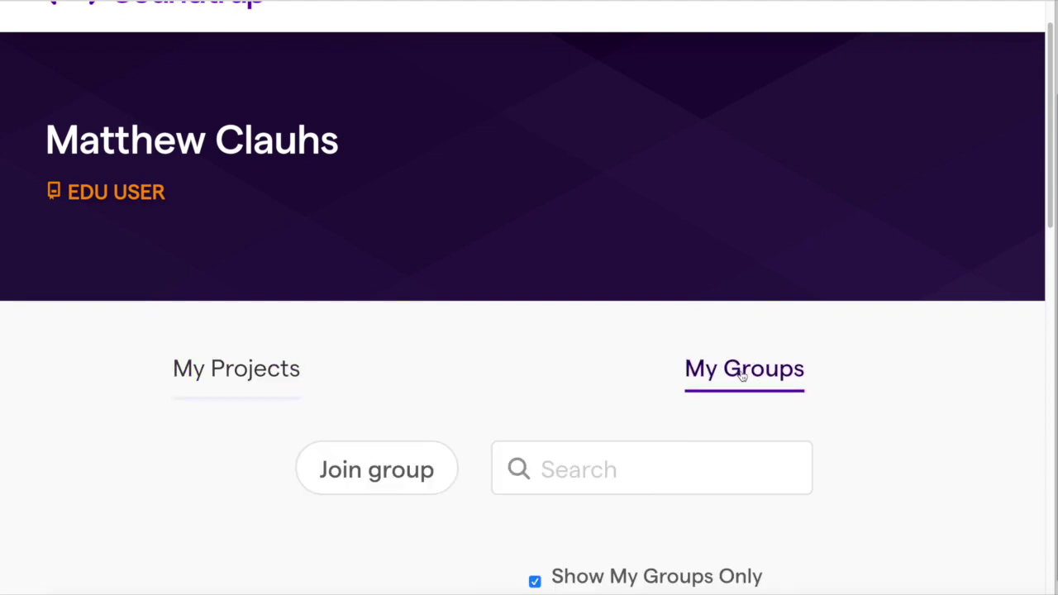
{"action": "scroll", "coordinate": [429, 401], "scroll_direction": "down", "scroll_amount": 3}
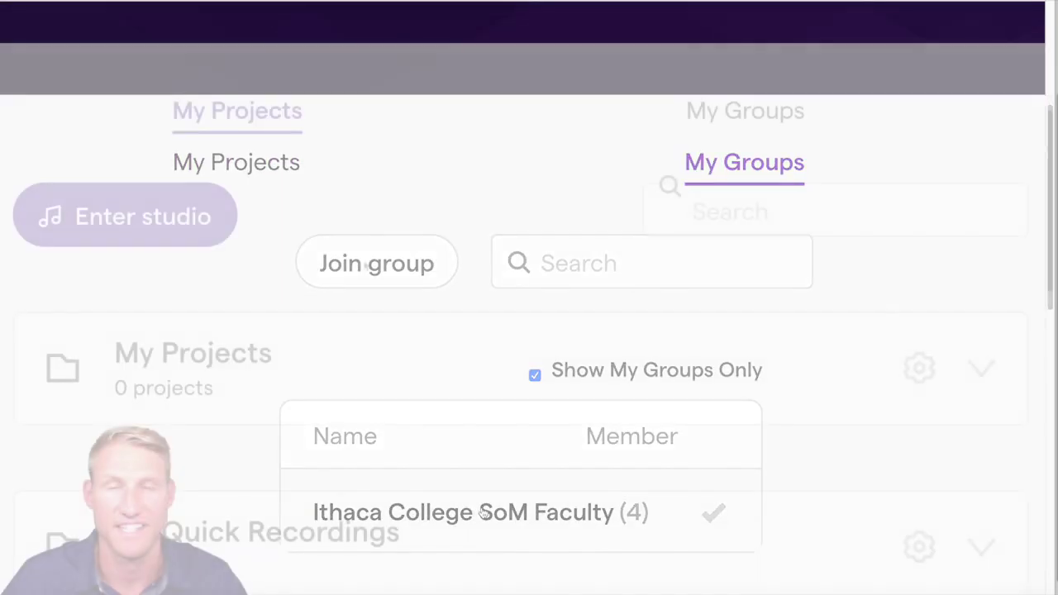
{"action": "left_click", "coordinate": [153, 224]}
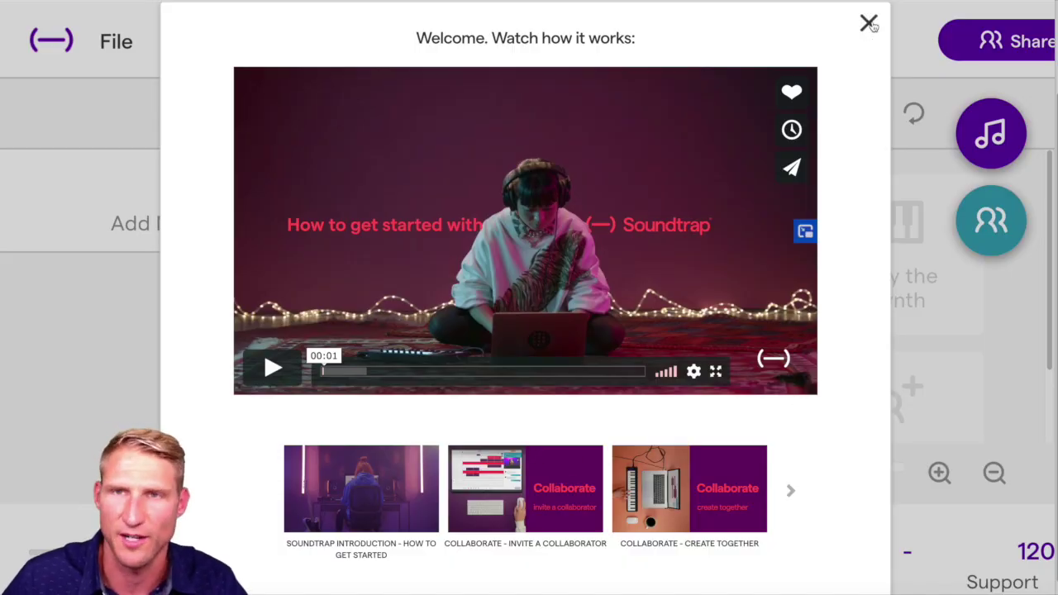
Dismiss the welcome video and add a new Voice & microphones track
{"action": "left_click", "coordinate": [870, 24]}
{"action": "left_click", "coordinate": [184, 208]}
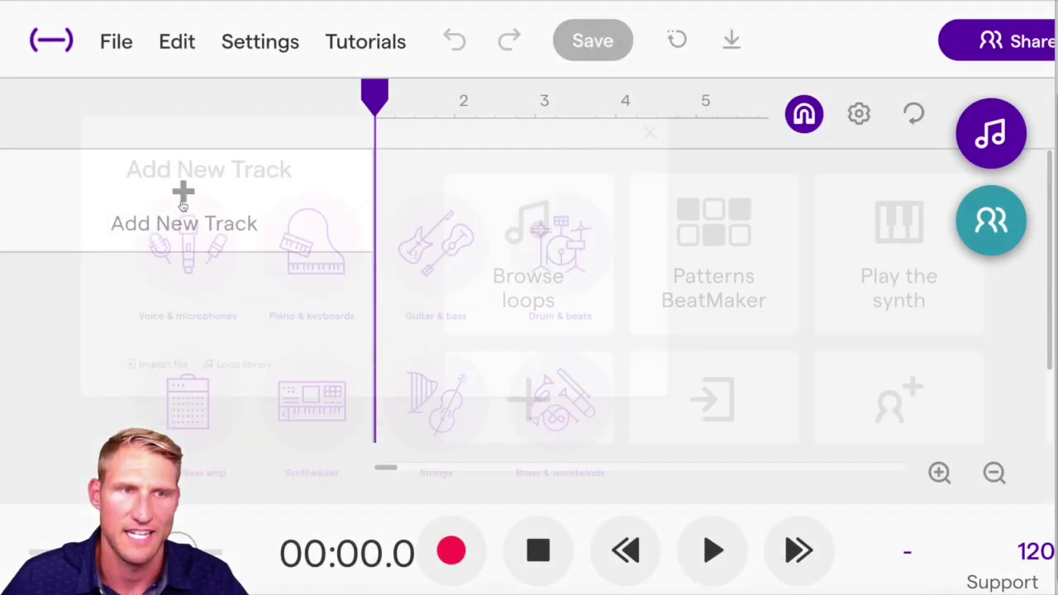
{"action": "left_click", "coordinate": [213, 308]}
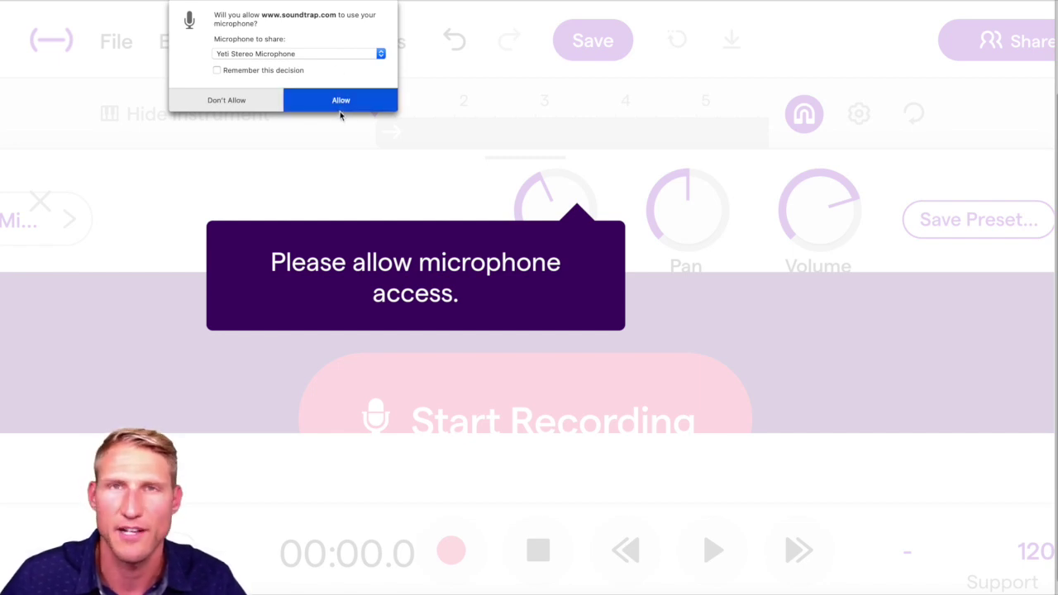
Share the Yeti Stereo Microphone, allow microphone access, and return to the tracks view
{"action": "left_click", "coordinate": [342, 55]}
{"action": "left_click", "coordinate": [343, 55]}
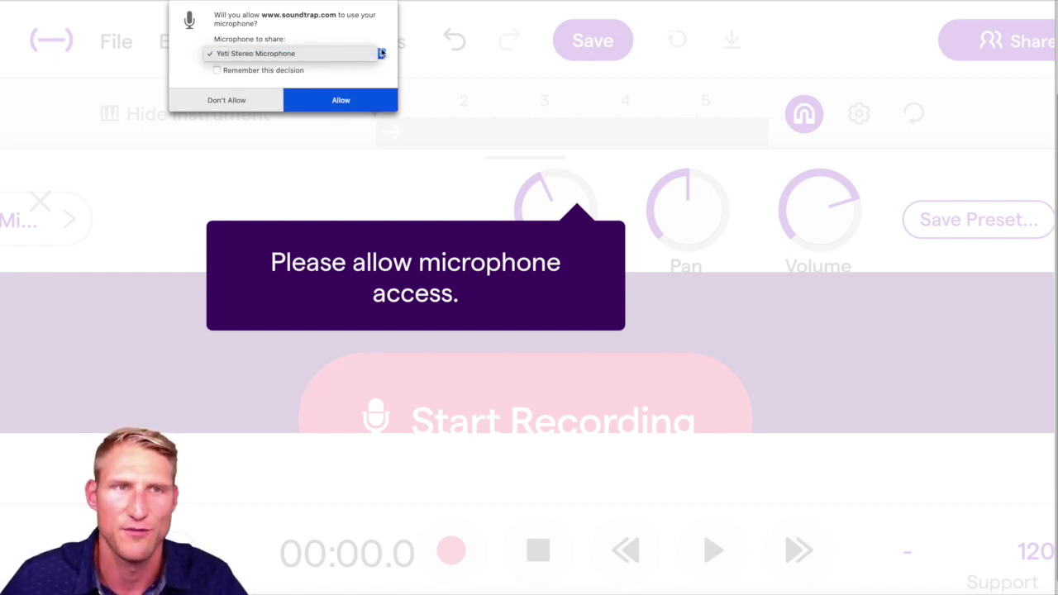
{"action": "left_click", "coordinate": [288, 55]}
{"action": "left_click", "coordinate": [451, 58]}
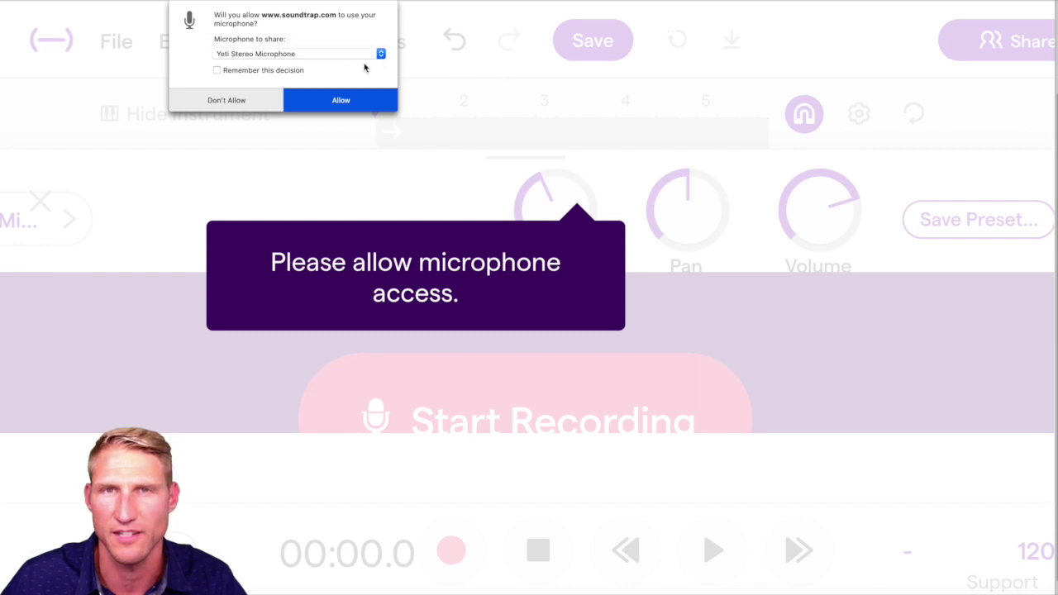
{"action": "left_click", "coordinate": [336, 103]}
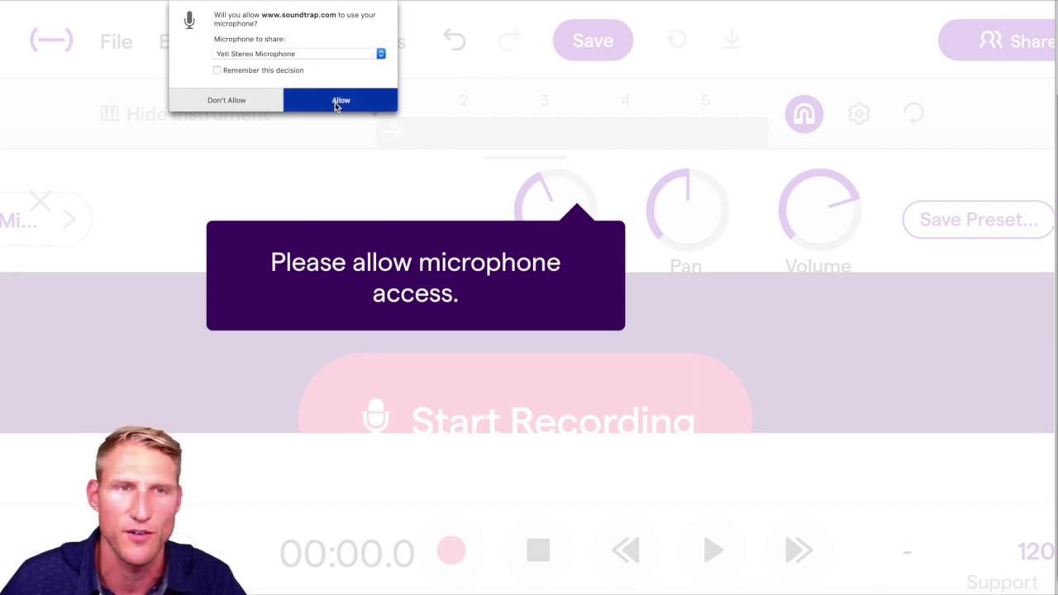
{"action": "left_click", "coordinate": [335, 103]}
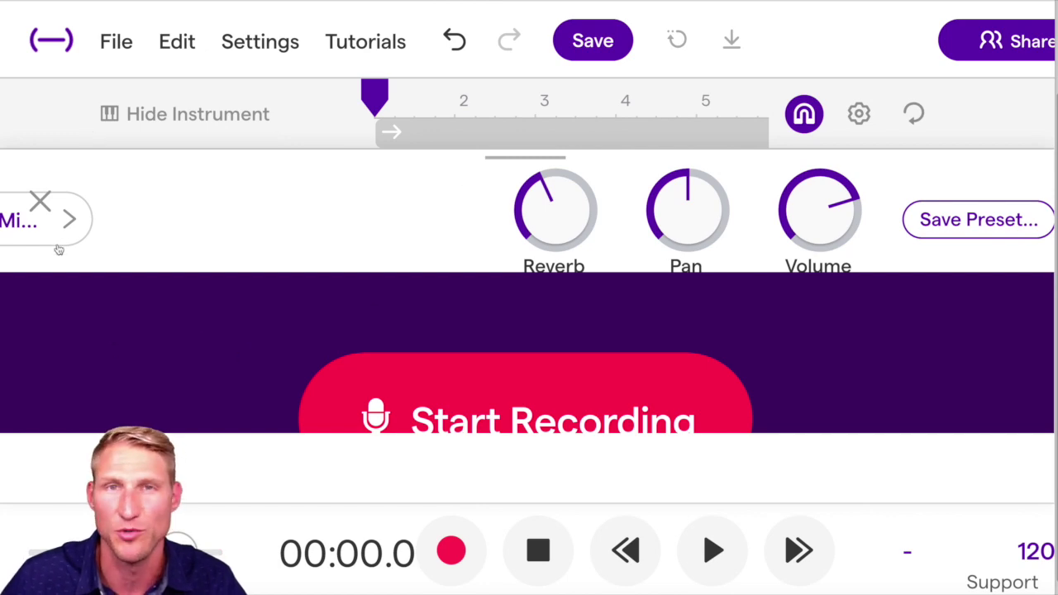
{"action": "left_click", "coordinate": [40, 202]}
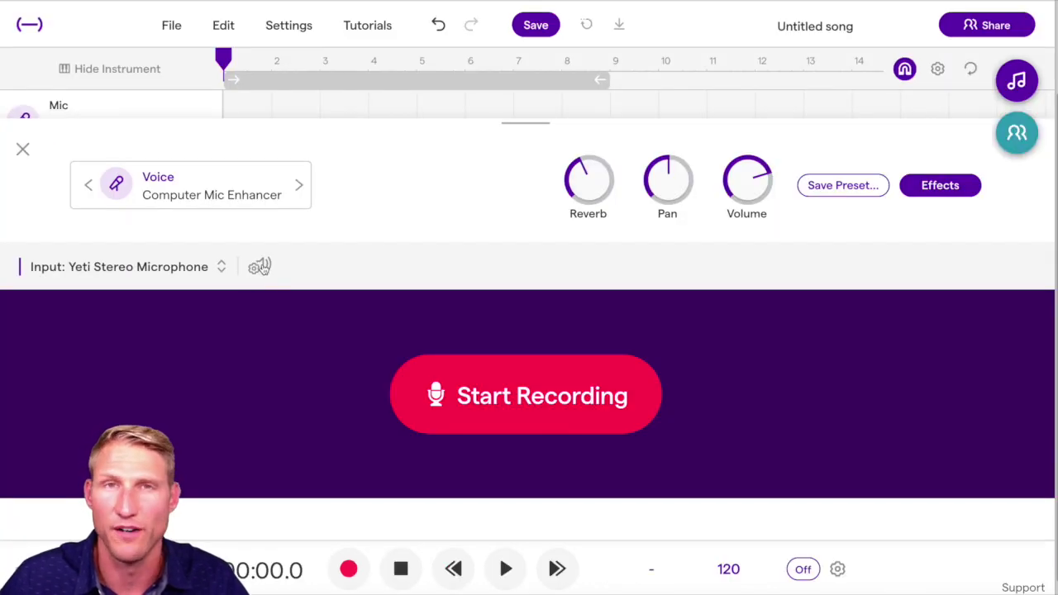
{"action": "left_click", "coordinate": [260, 267]}
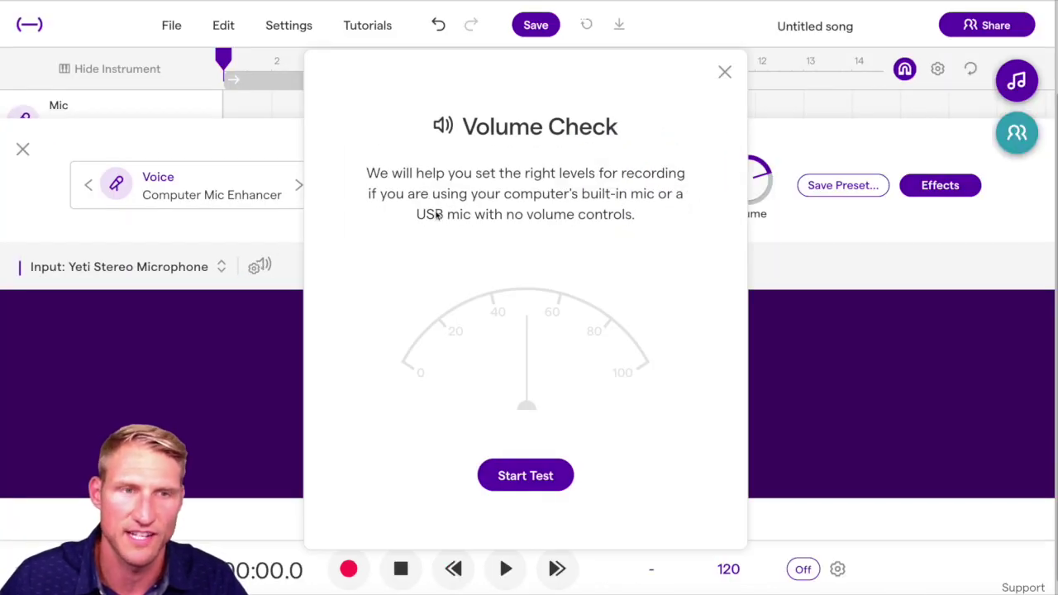
Run the microphone volume check until it passes and accept the adjusted levels
{"action": "left_click", "coordinate": [723, 73]}
{"action": "left_click", "coordinate": [589, 303]}
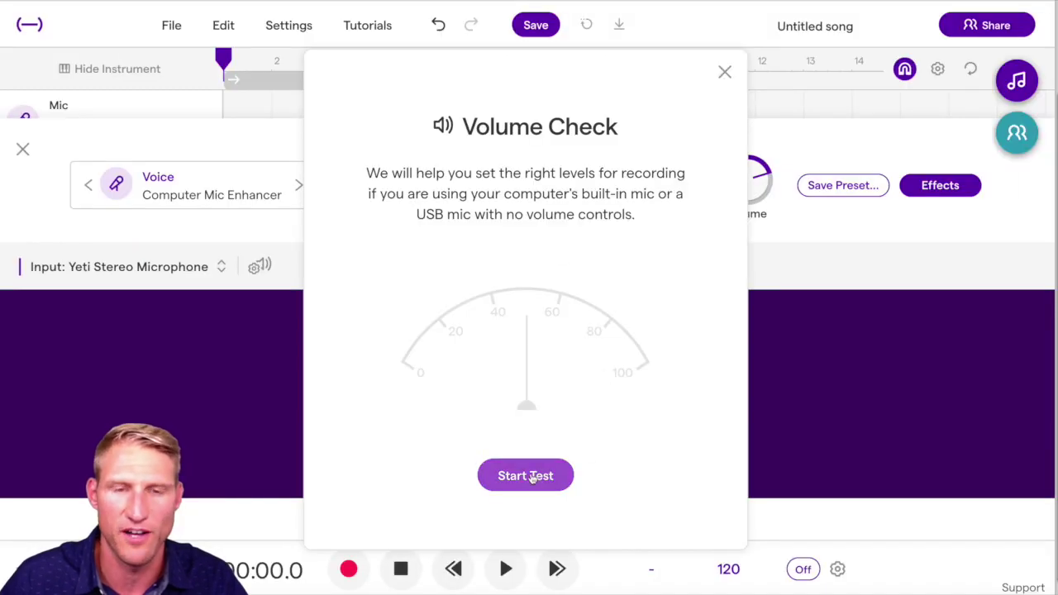
{"action": "left_click", "coordinate": [526, 477]}
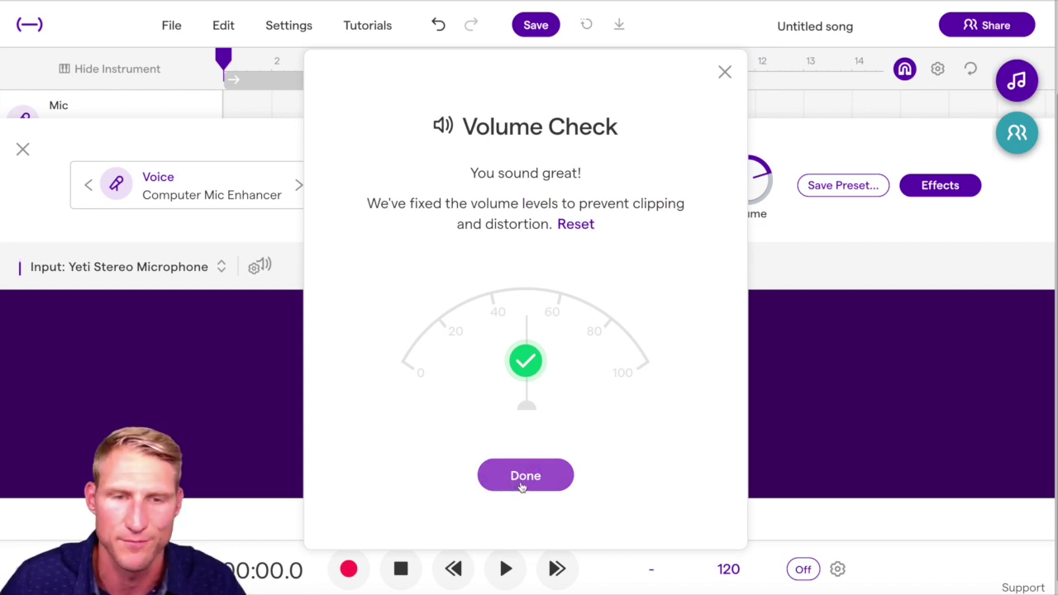
{"action": "left_click", "coordinate": [521, 487]}
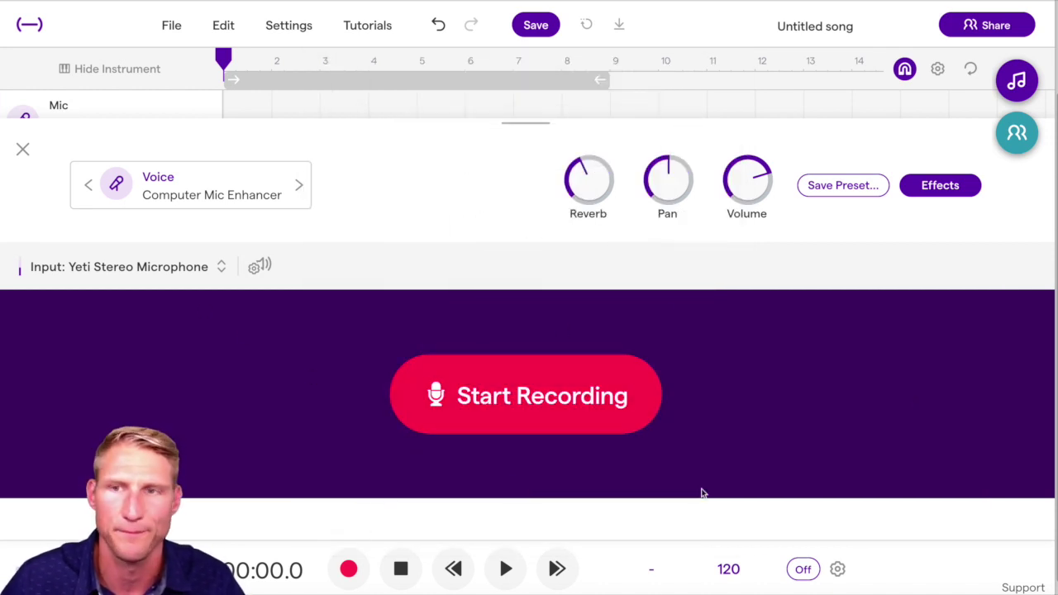
{"action": "left_click", "coordinate": [731, 574]}
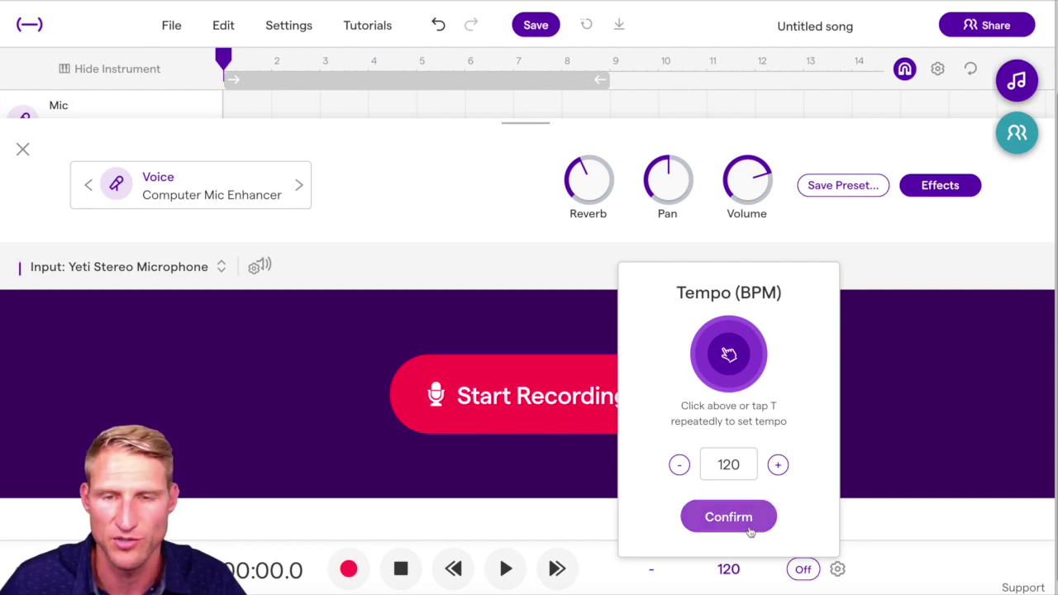
Set the tempo to 80 BPM, turn the metronome on, pick C major, and start recording
{"action": "double_click", "coordinate": [707, 465]}
{"action": "type", "text": "80"}
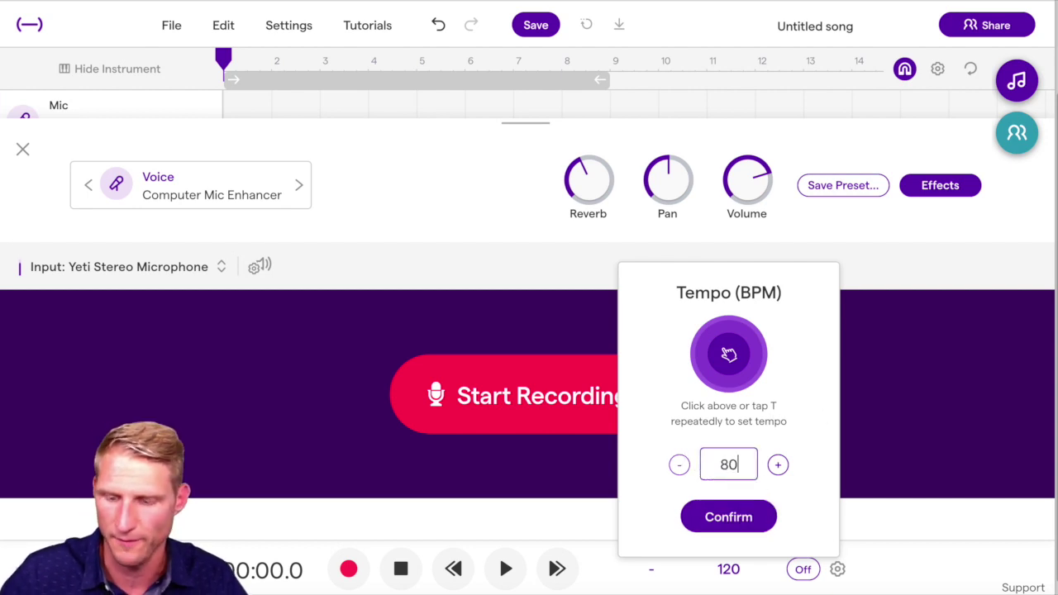
{"action": "left_click", "coordinate": [760, 506]}
{"action": "left_click", "coordinate": [802, 570]}
{"action": "left_click", "coordinate": [802, 575]}
{"action": "left_click", "coordinate": [802, 573]}
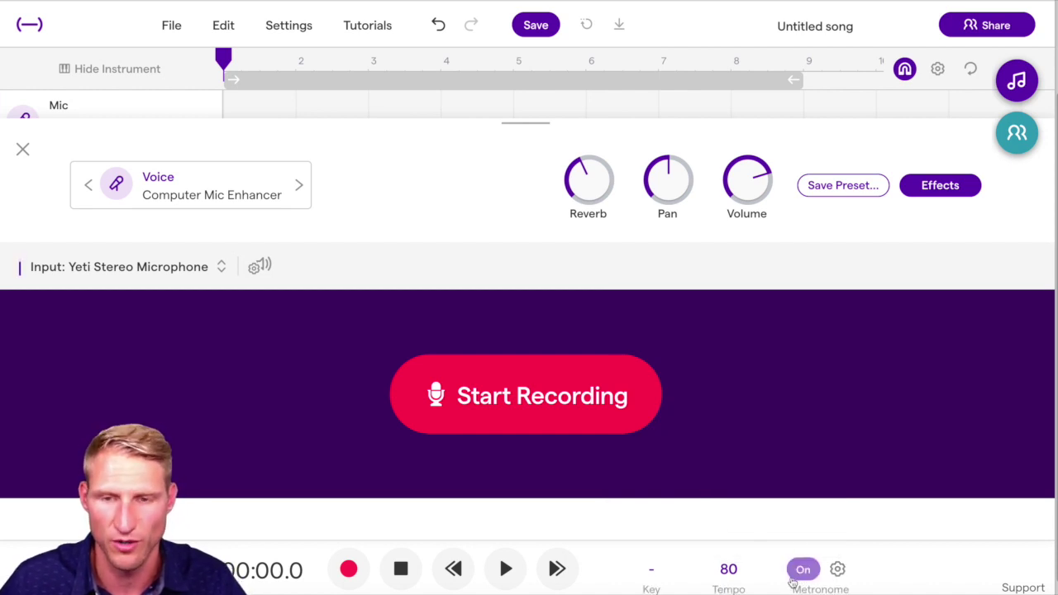
{"action": "left_click", "coordinate": [652, 575]}
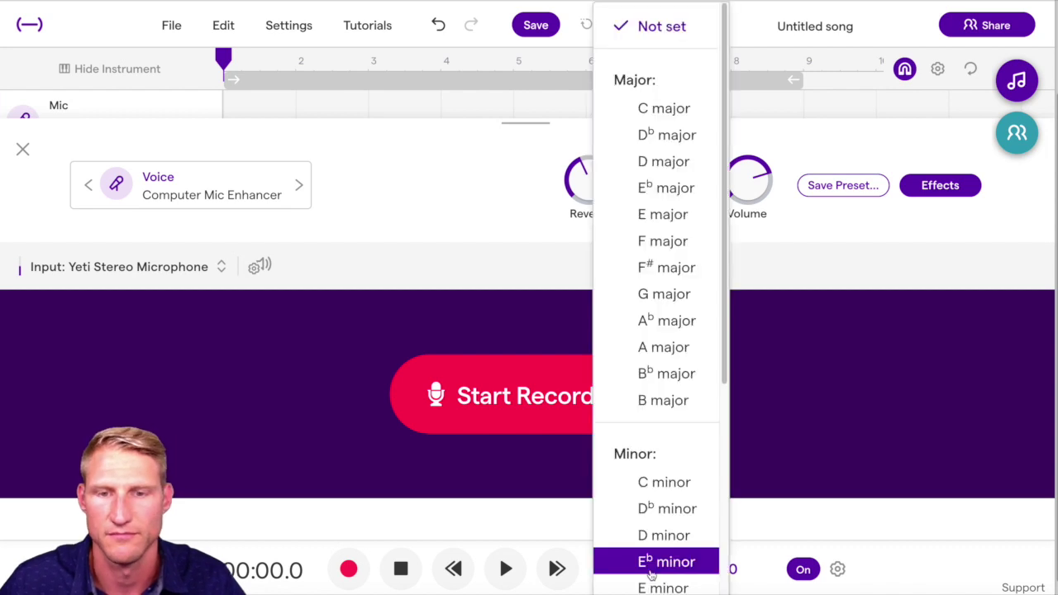
{"action": "left_click", "coordinate": [666, 107]}
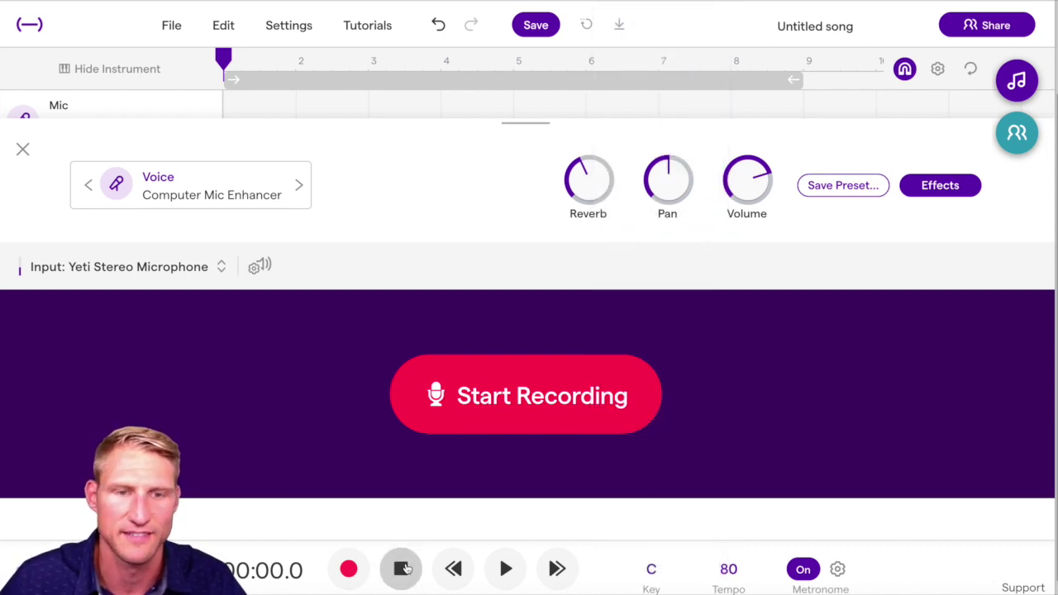
{"action": "left_click", "coordinate": [502, 397]}
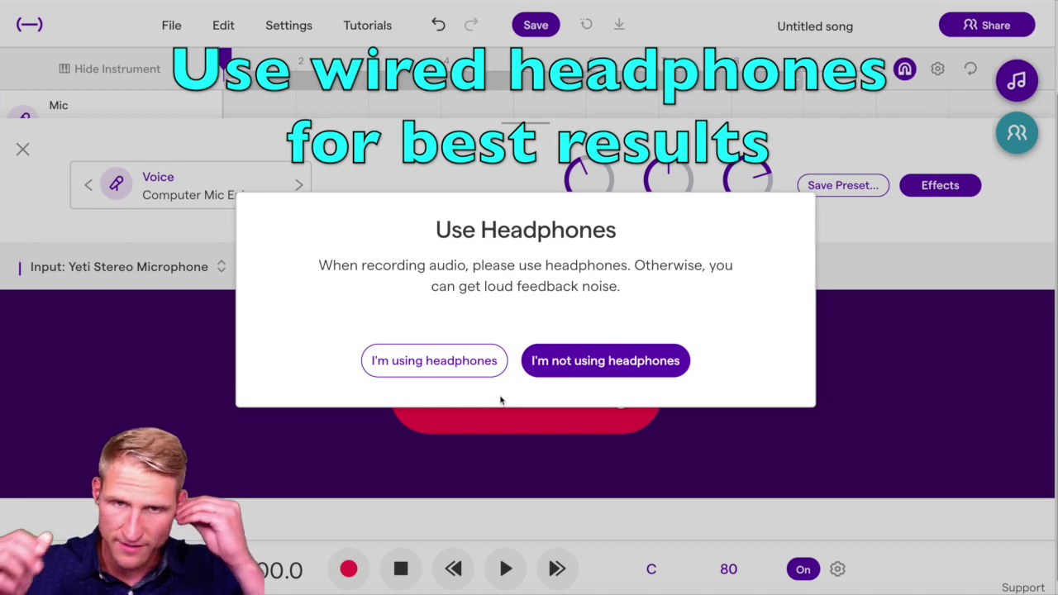
Record a roughly 3-second voice take without headphones, then close the instrument panel
{"action": "left_click", "coordinate": [616, 365]}
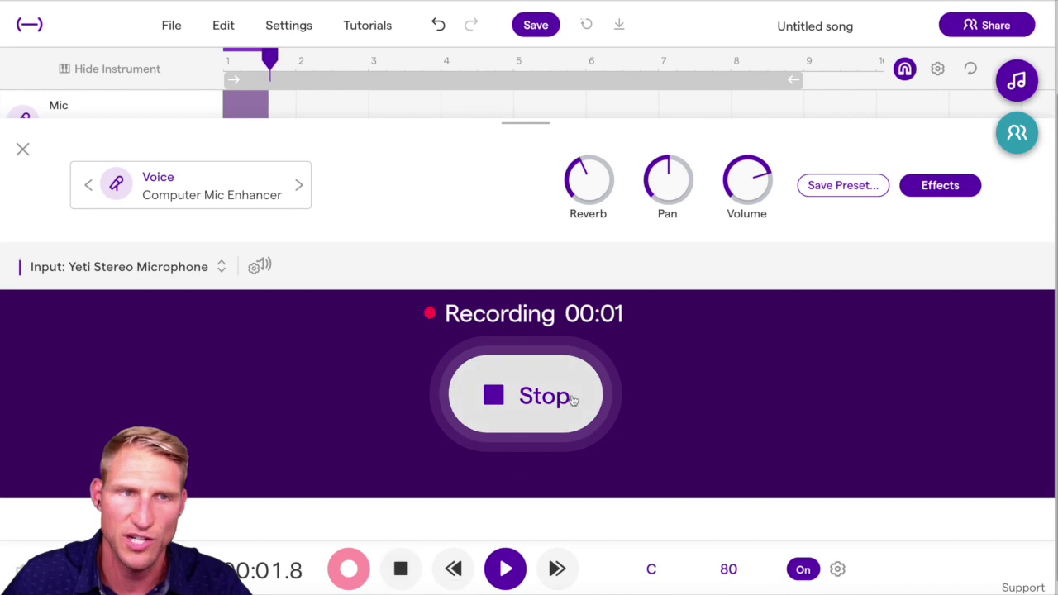
{"action": "left_click", "coordinate": [545, 397]}
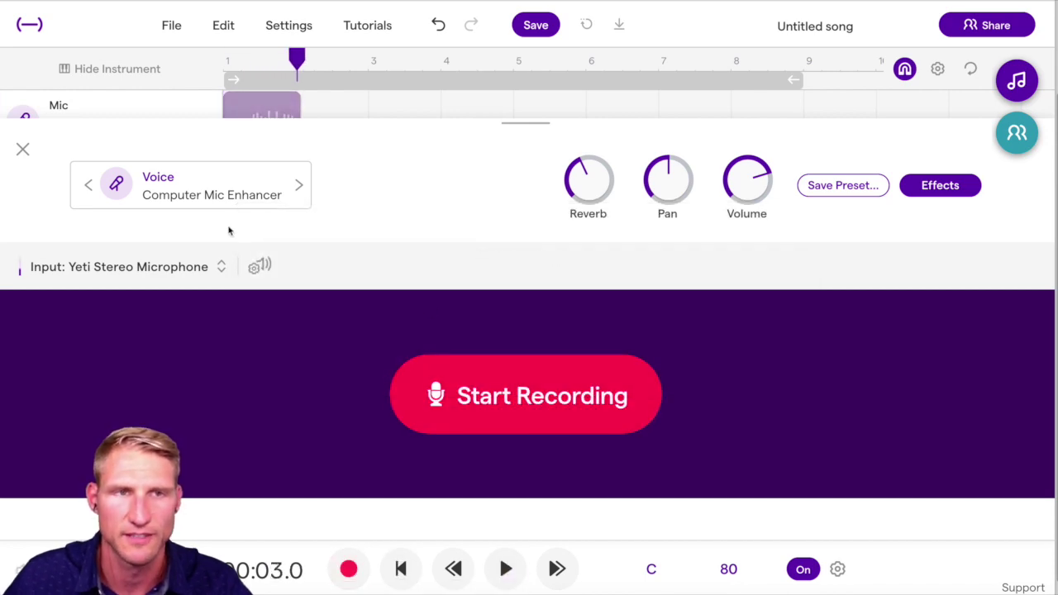
{"action": "left_click", "coordinate": [22, 149]}
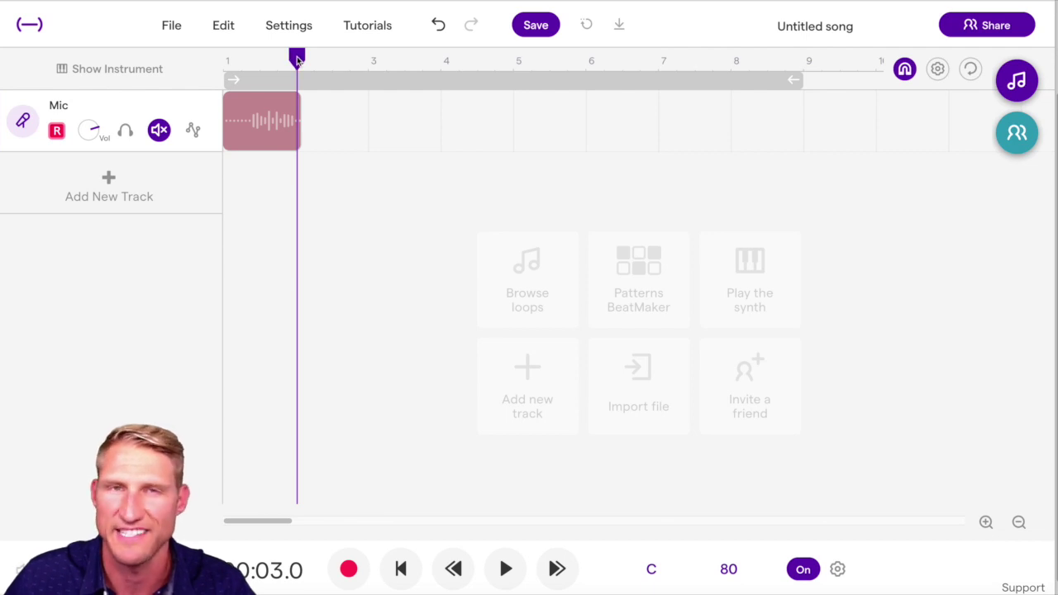
Split the Mic clip at three points with Ctrl+E and delete the silent first piece
{"action": "left_click_drag", "start_coordinate": [297, 56], "coordinate": [265, 70]}
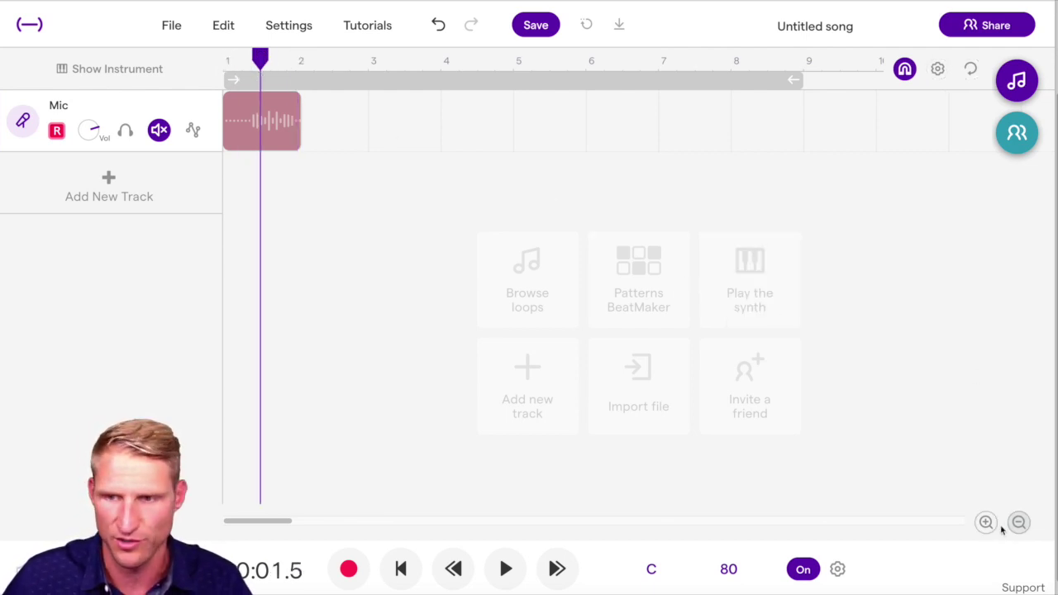
{"action": "left_click", "coordinate": [991, 528]}
{"action": "left_click", "coordinate": [864, 430]}
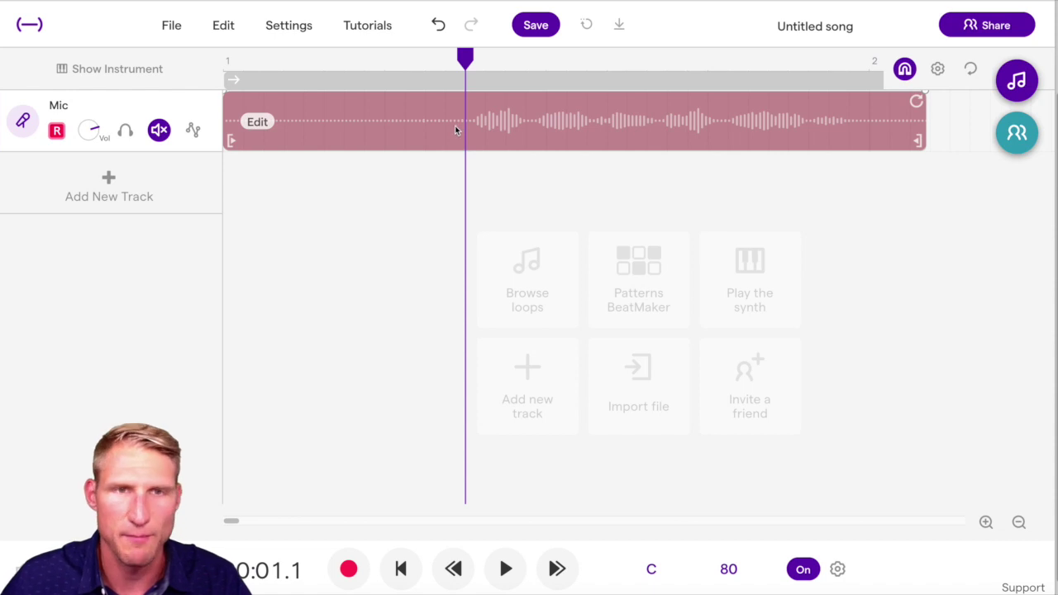
{"action": "key", "text": "ctrl+e"}
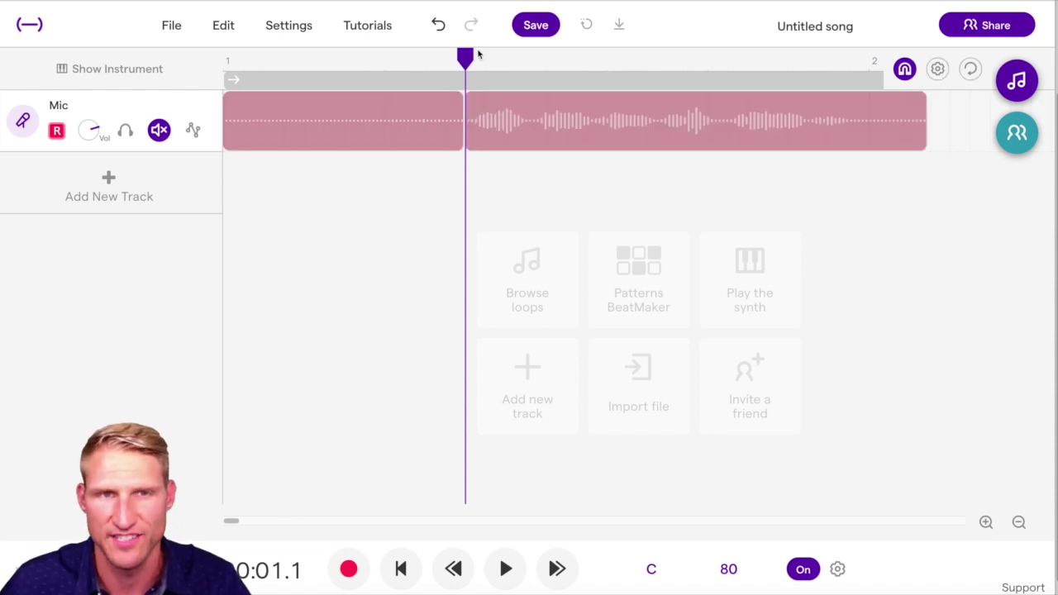
{"action": "left_click", "coordinate": [594, 60]}
{"action": "left_click", "coordinate": [559, 120]}
{"action": "key", "text": "ctrl+e"}
{"action": "left_click", "coordinate": [711, 58]}
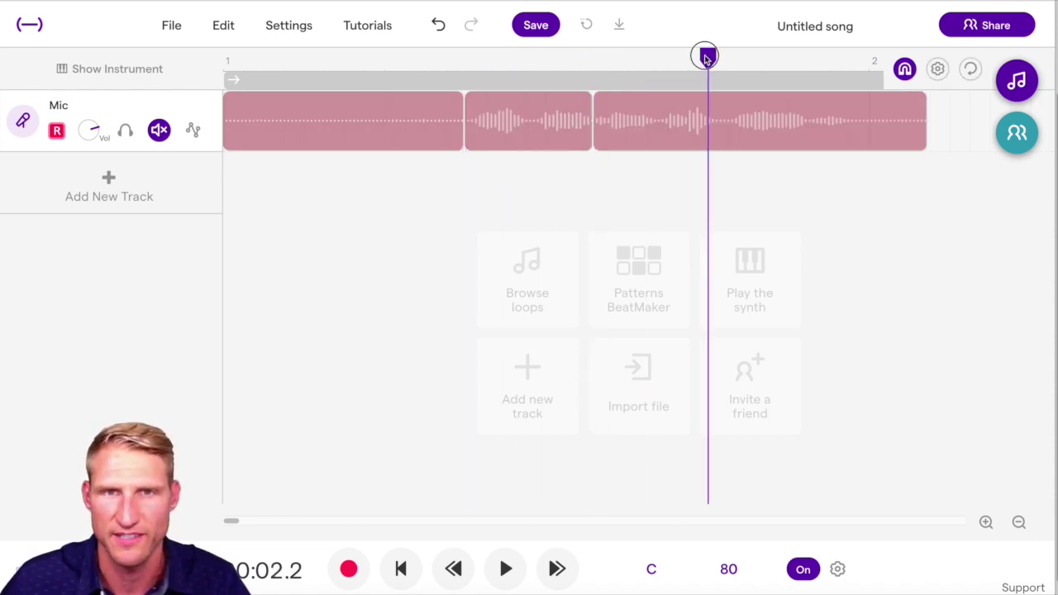
{"action": "left_click", "coordinate": [672, 135]}
{"action": "key", "text": "ctrl+e"}
{"action": "left_click", "coordinate": [431, 121]}
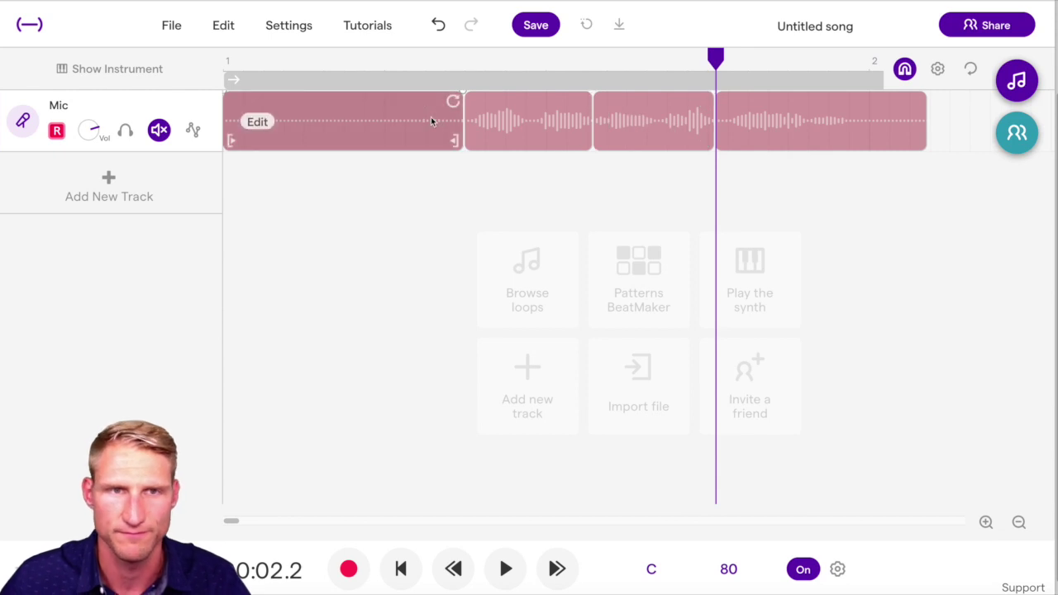
{"action": "key", "text": "Delete"}
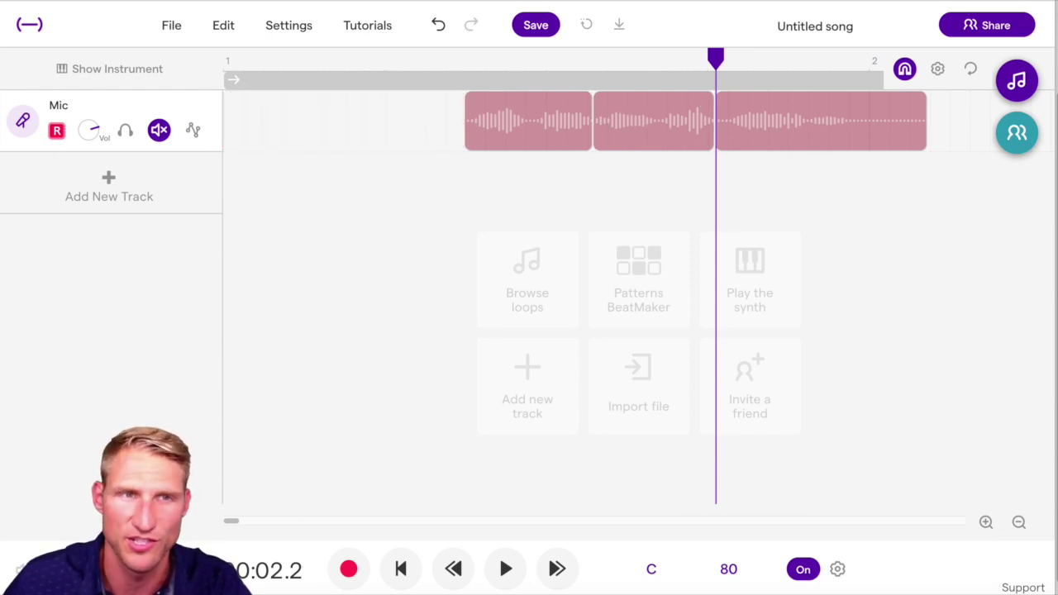
Nudge the three remaining clips left, then fine-tune the first clip's position
{"action": "left_click_drag", "start_coordinate": [529, 121], "coordinate": [511, 116]}
{"action": "left_click_drag", "start_coordinate": [646, 107], "coordinate": [628, 110]}
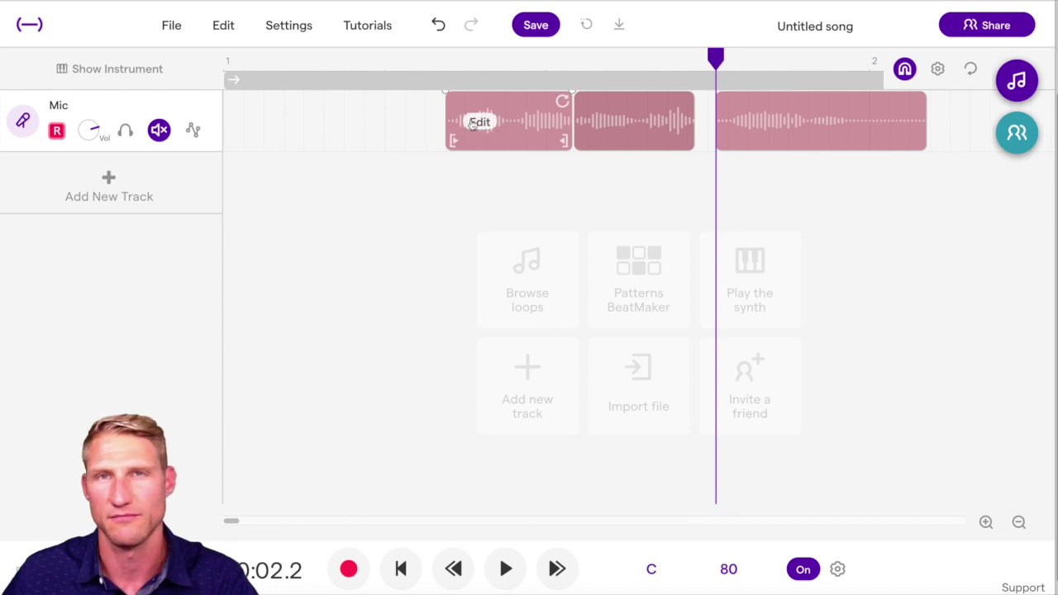
{"action": "left_click_drag", "start_coordinate": [823, 107], "coordinate": [807, 109]}
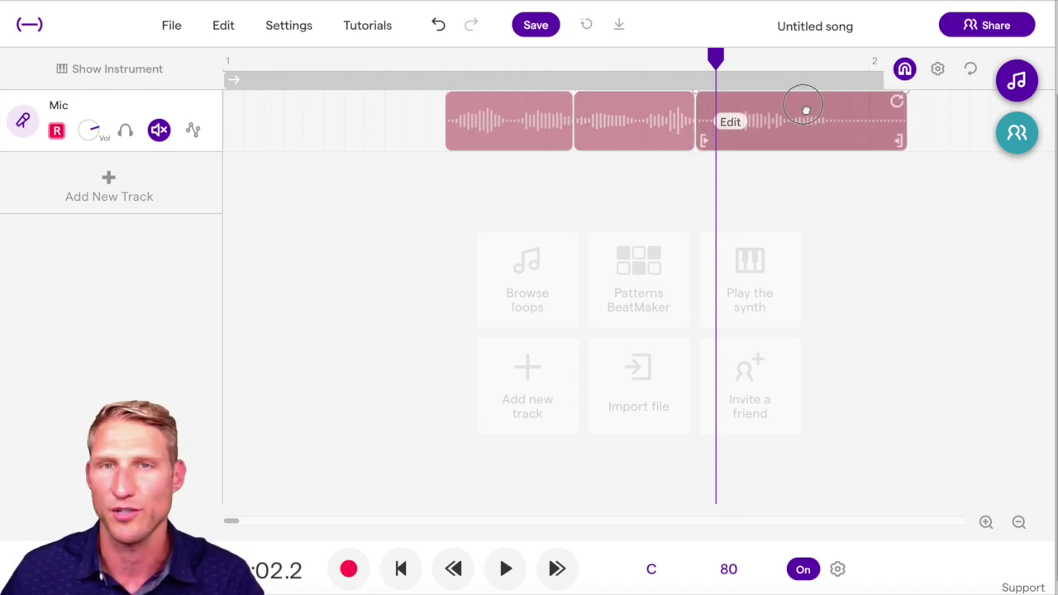
{"action": "mouse_move", "coordinate": [511, 109]}
{"action": "left_mouse_down"}
{"action": "mouse_move", "coordinate": [500, 112]}
{"action": "mouse_move", "coordinate": [520, 112]}
{"action": "left_mouse_up"}
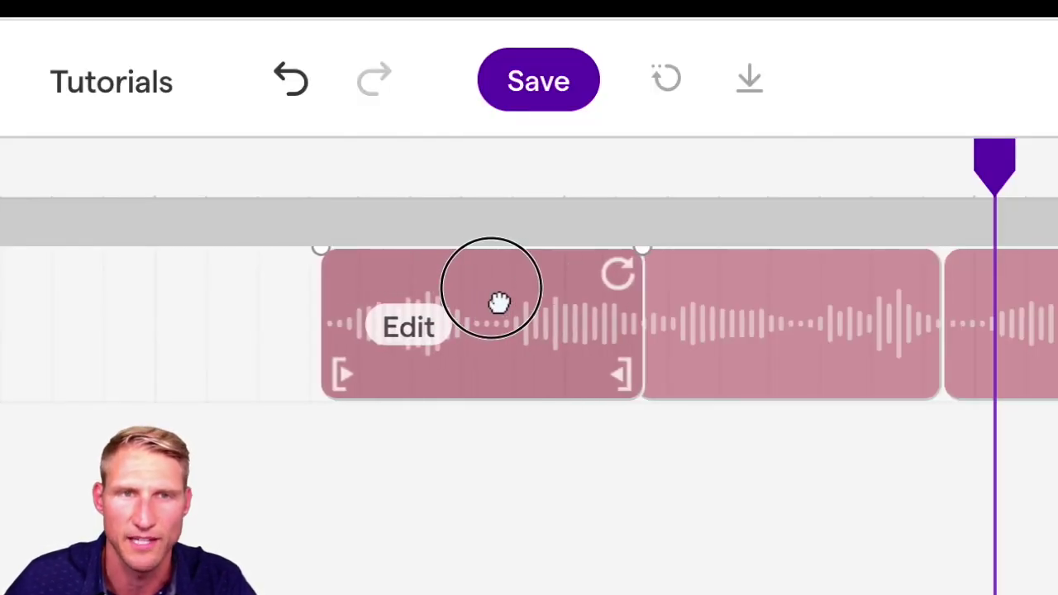
{"action": "left_click_drag", "start_coordinate": [499, 302], "coordinate": [430, 314]}
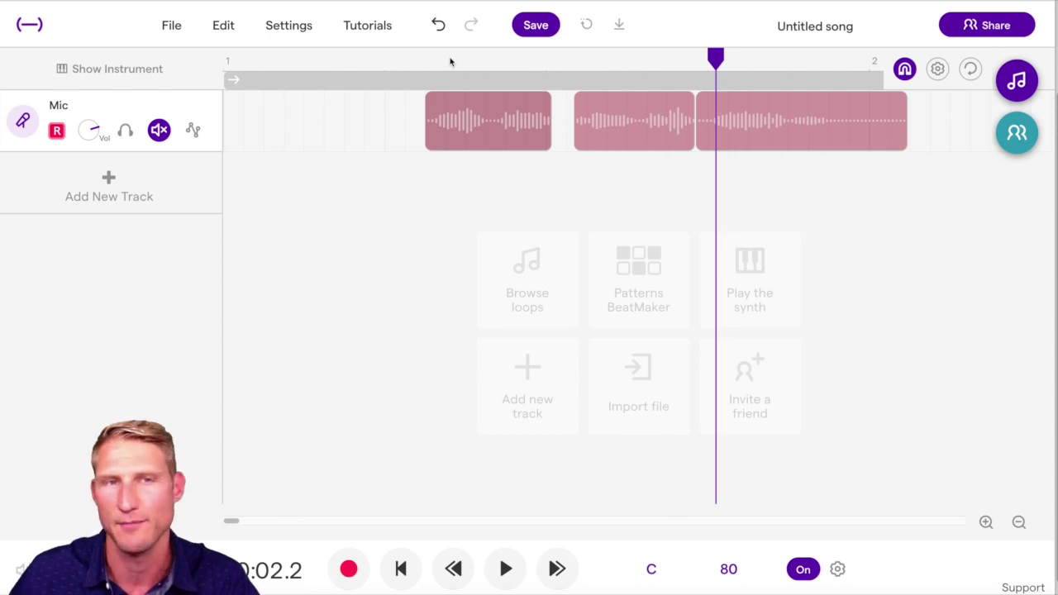
{"action": "mouse_move", "coordinate": [478, 111]}
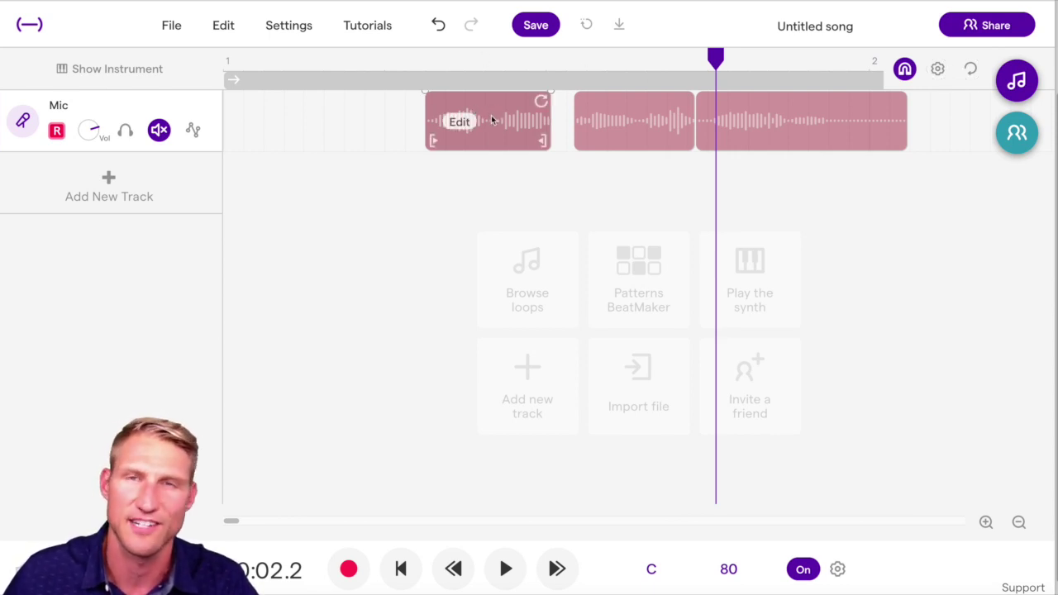
Paste the copied clip at the Mic track's start, play it back, and view the effects
{"action": "left_click", "coordinate": [283, 63]}
{"action": "key", "text": "ctrl+v"}
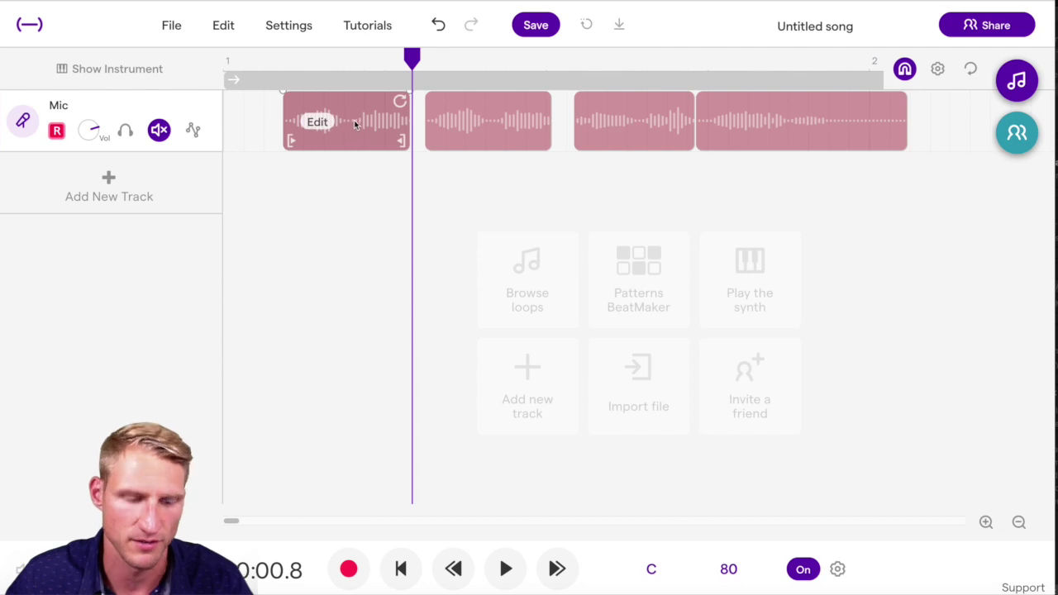
{"action": "key", "text": "space"}
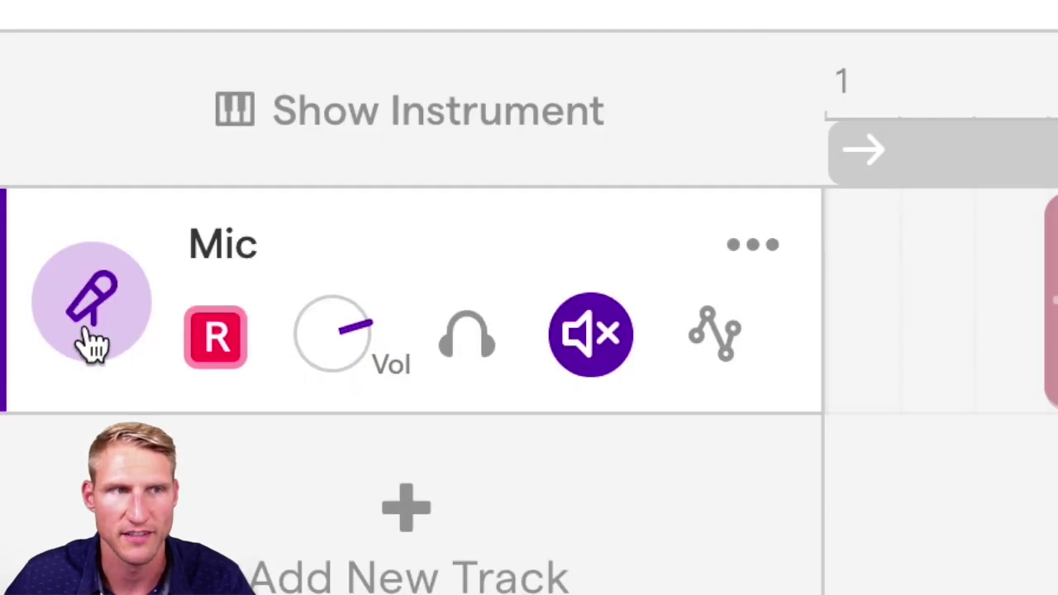
{"action": "left_click", "coordinate": [95, 316]}
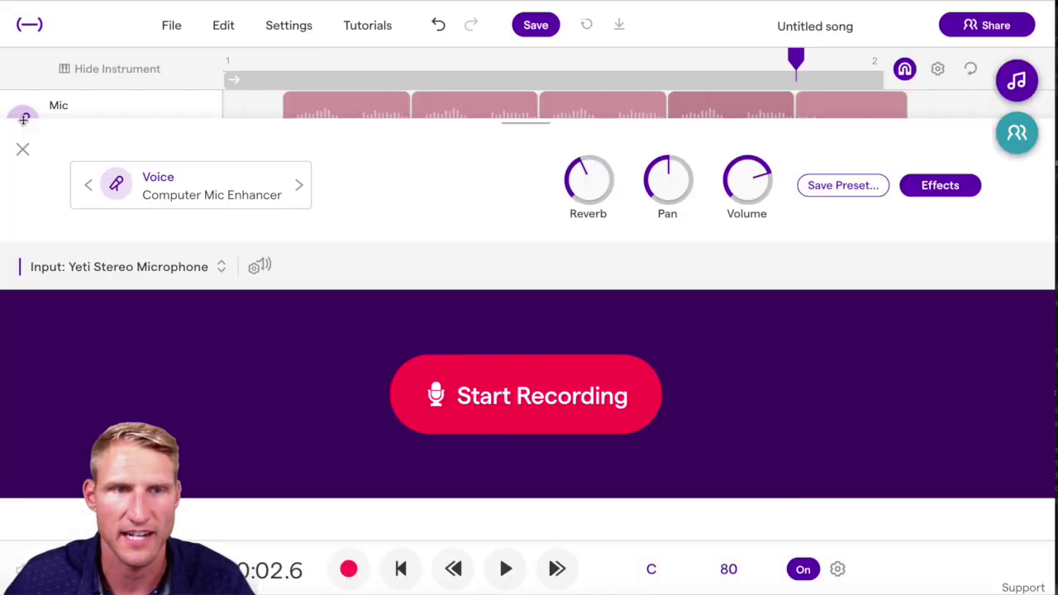
{"action": "left_click", "coordinate": [940, 190]}
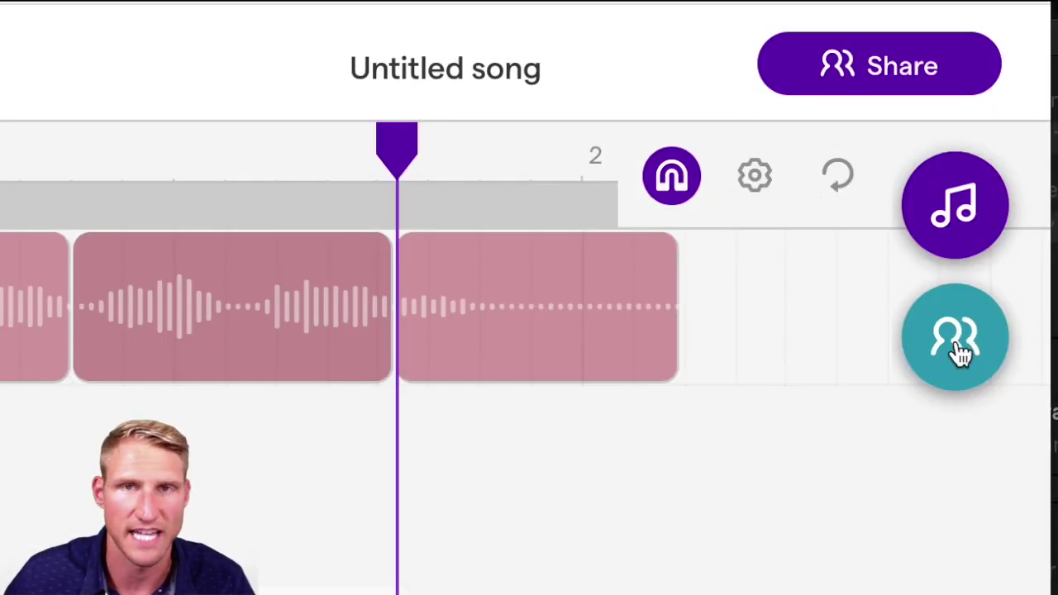
Add a suggested collaborator in the Add people dialog, then close the dialog
{"action": "left_click", "coordinate": [959, 351]}
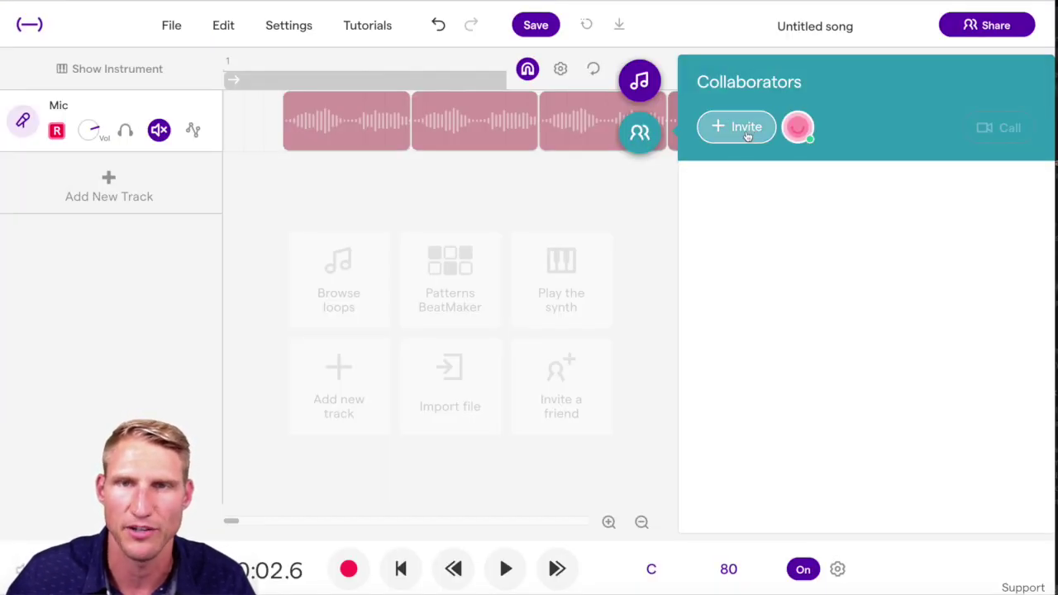
{"action": "left_click", "coordinate": [747, 128]}
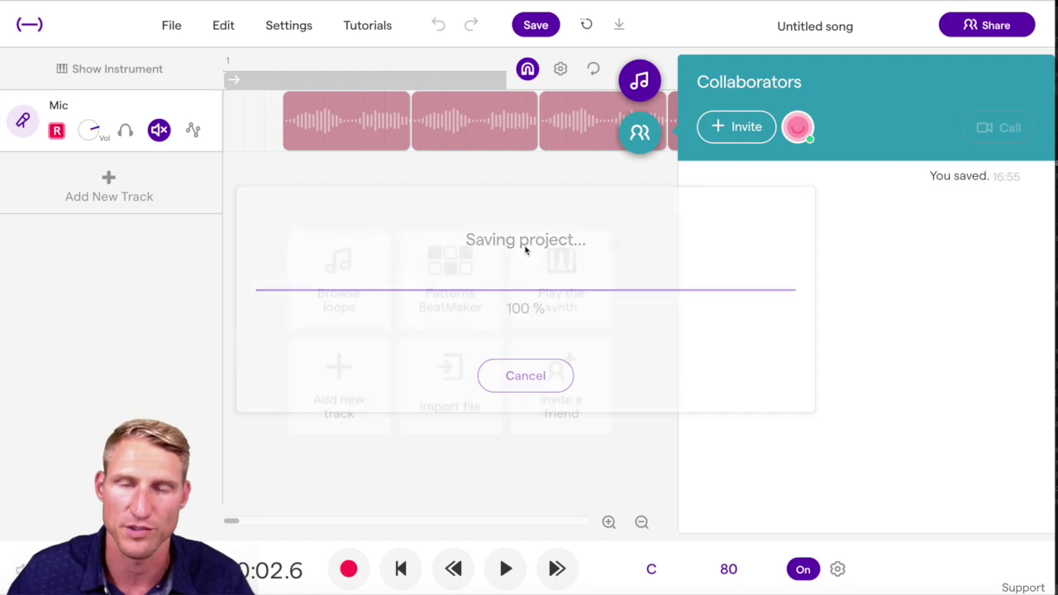
{"action": "type", "text": "steven"}
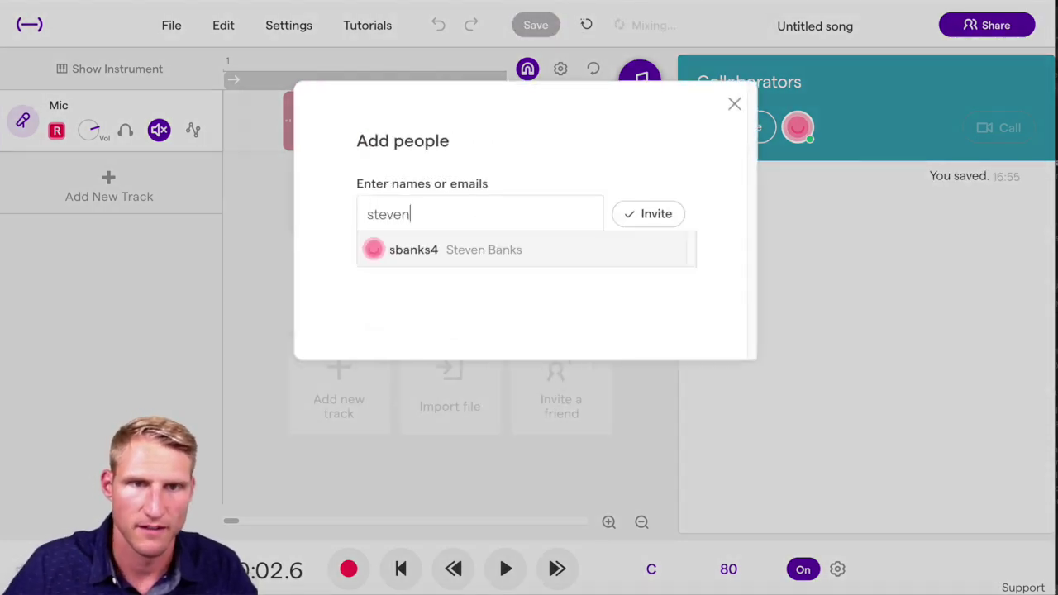
{"action": "left_click", "coordinate": [521, 255]}
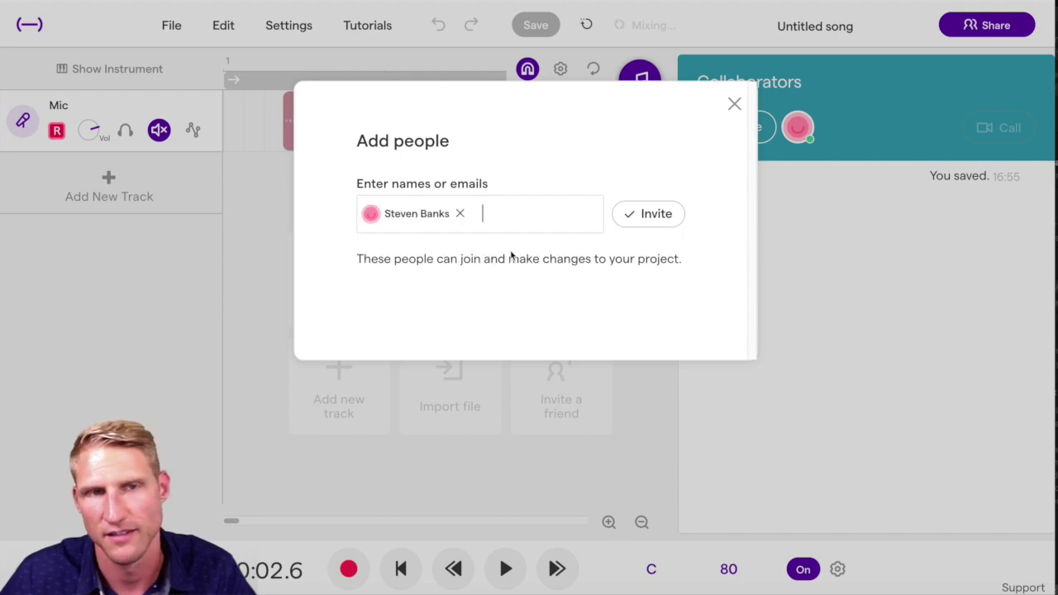
{"action": "left_click", "coordinate": [735, 105]}
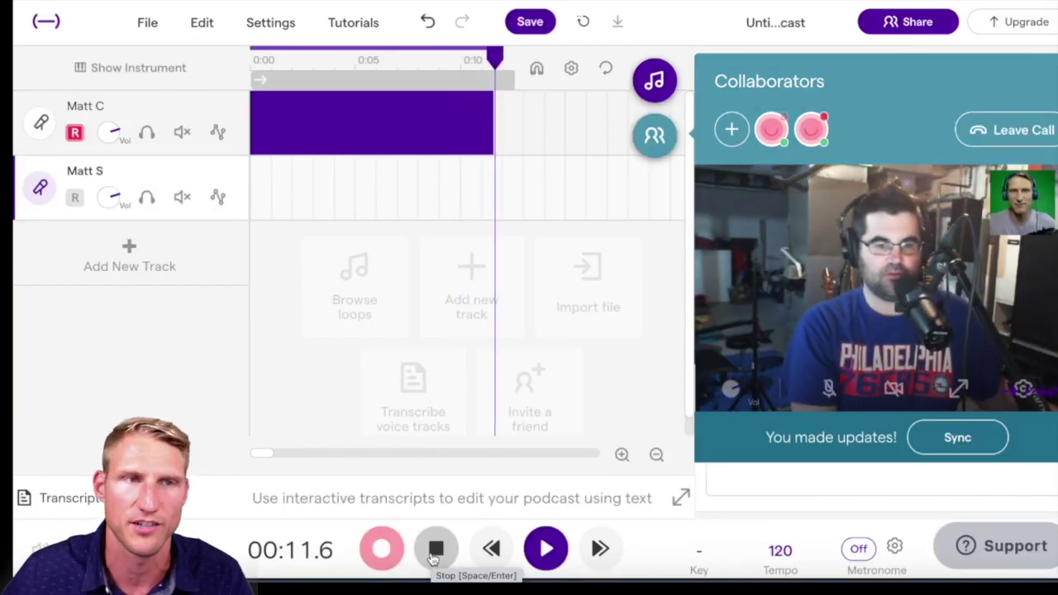
End the live take with a 12-second clip on track one, save the project, and sync collaborators' changes
{"action": "left_click", "coordinate": [433, 559]}
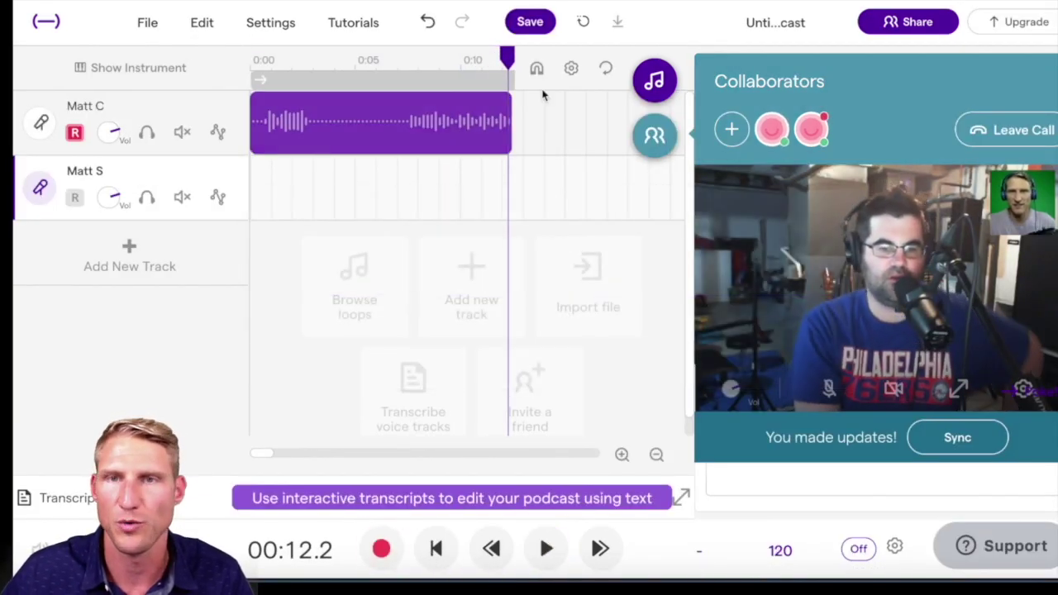
{"action": "left_click", "coordinate": [530, 23]}
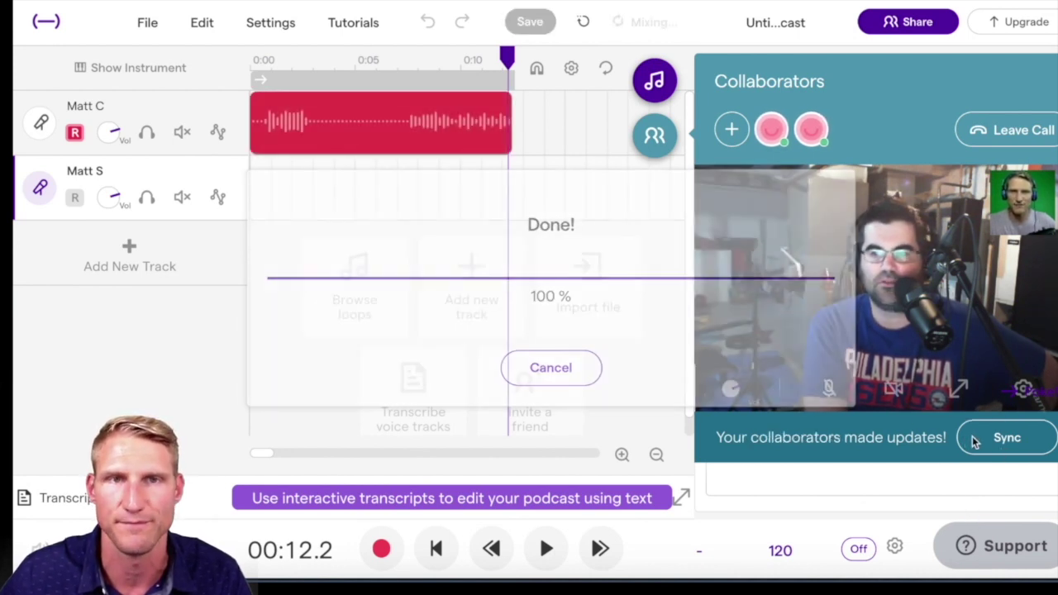
{"action": "left_click", "coordinate": [1023, 441]}
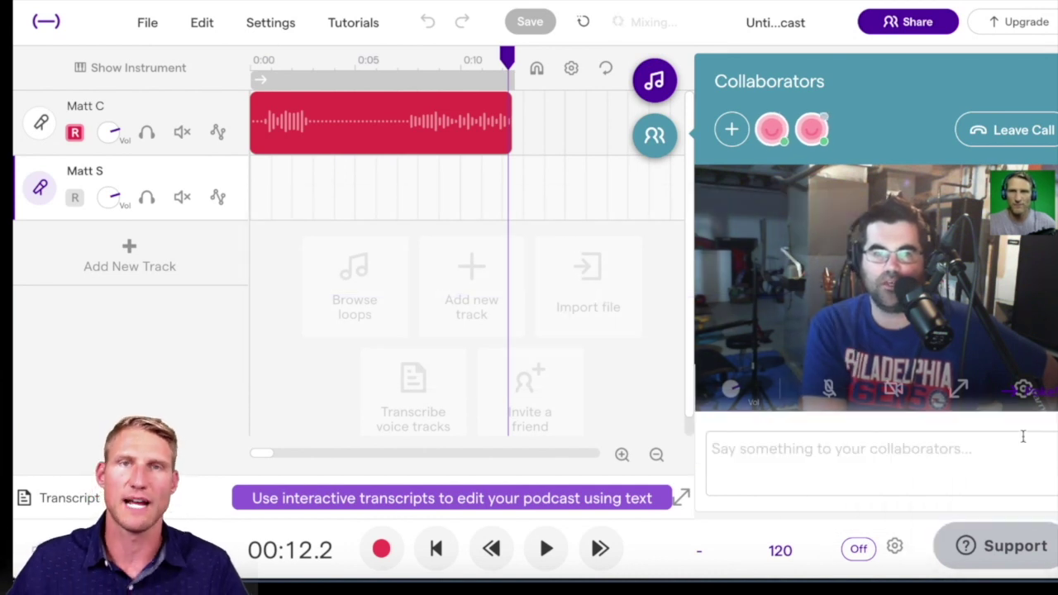